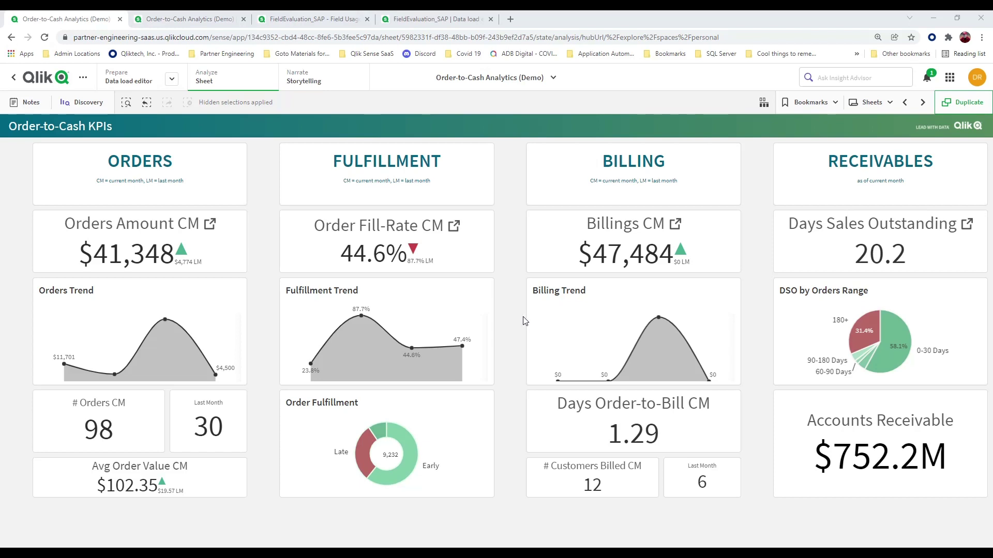
Step: Examine the tables and their associations in the Order-to-Cash Analytics (Demo) data model
{"action": "left_click", "coordinate": [202, 20]}
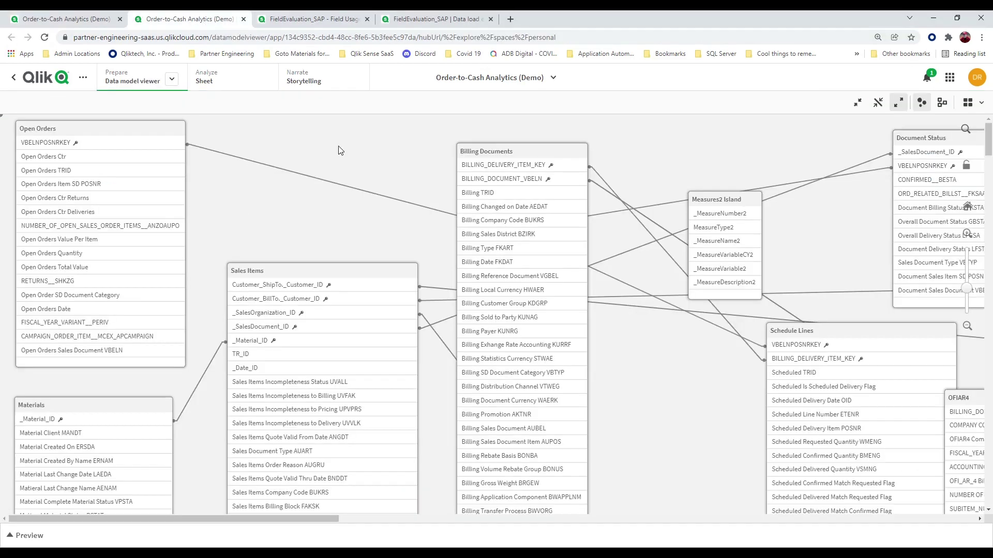
{"action": "scroll", "coordinate": [527, 296], "scroll_direction": "down", "scroll_amount": 5}
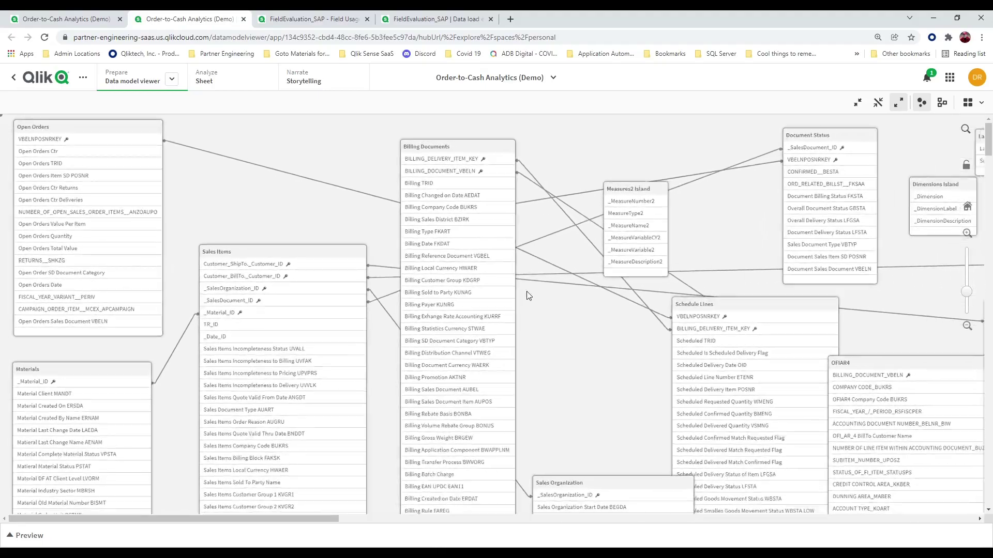
{"action": "scroll", "coordinate": [528, 296], "scroll_direction": "down", "scroll_amount": 4}
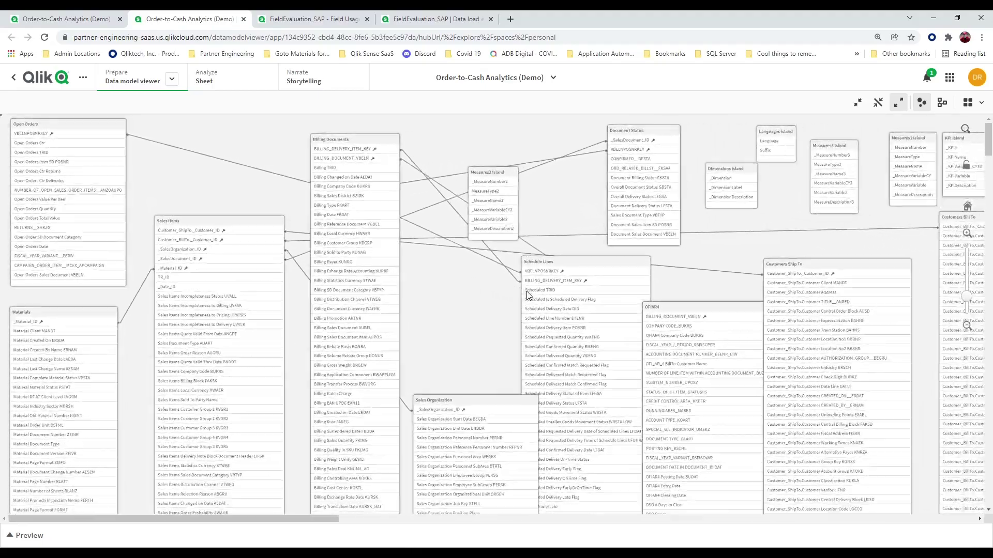
{"action": "scroll", "coordinate": [528, 296], "scroll_direction": "down", "scroll_amount": 3}
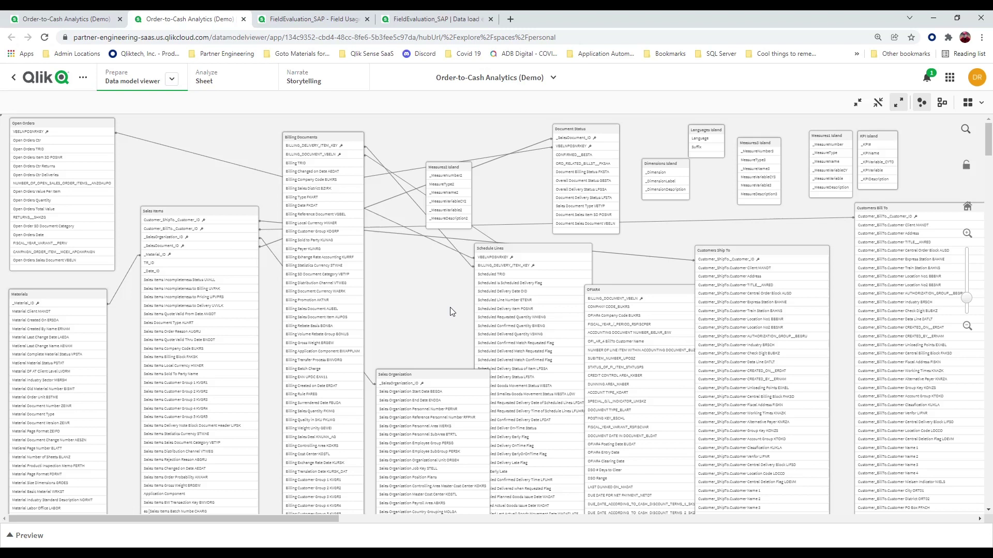
Step: In the FieldEvaluation_SAP dashboard, replace the FieldName selection with the seven largest fields in the Unused Field RAM Pareto, from Billing Reference Document VGBEL onward
{"action": "left_click", "coordinate": [303, 20]}
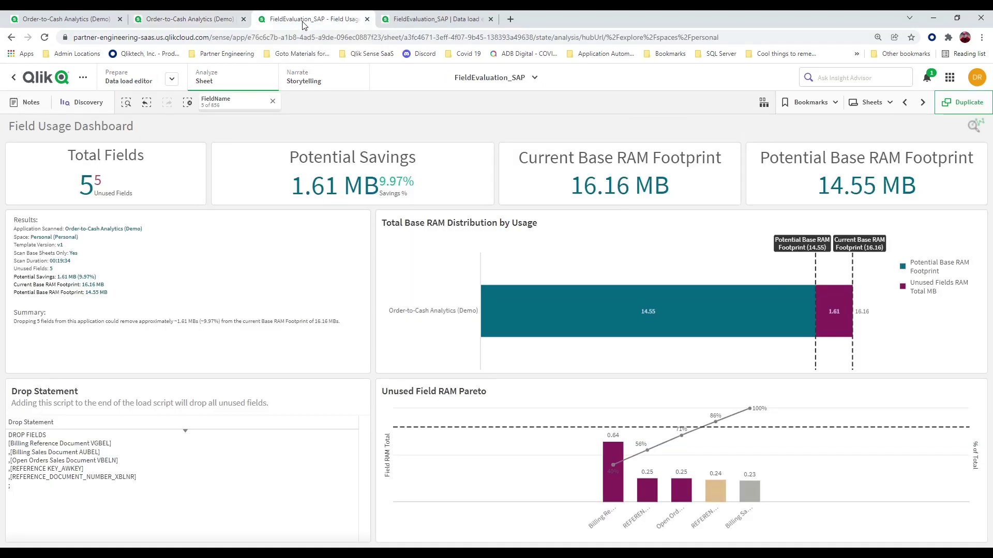
{"action": "left_click", "coordinate": [273, 102]}
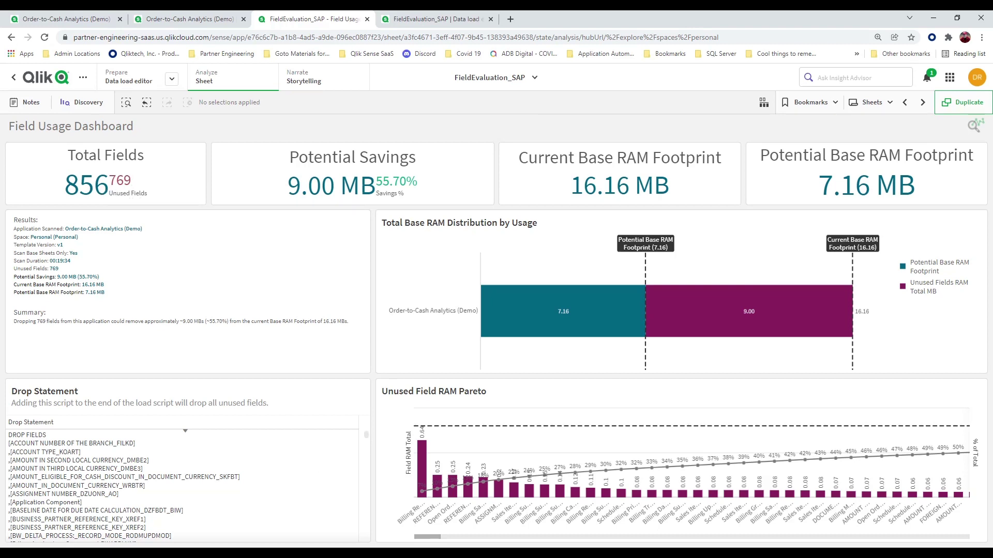
{"action": "mouse_move", "coordinate": [423, 504]}
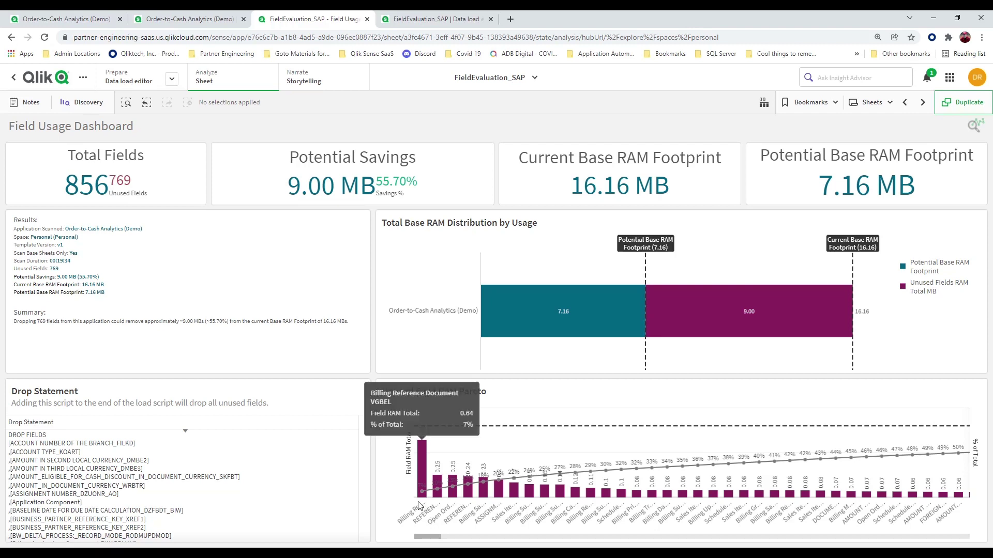
{"action": "left_click_drag", "start_coordinate": [423, 504], "coordinate": [510, 511]}
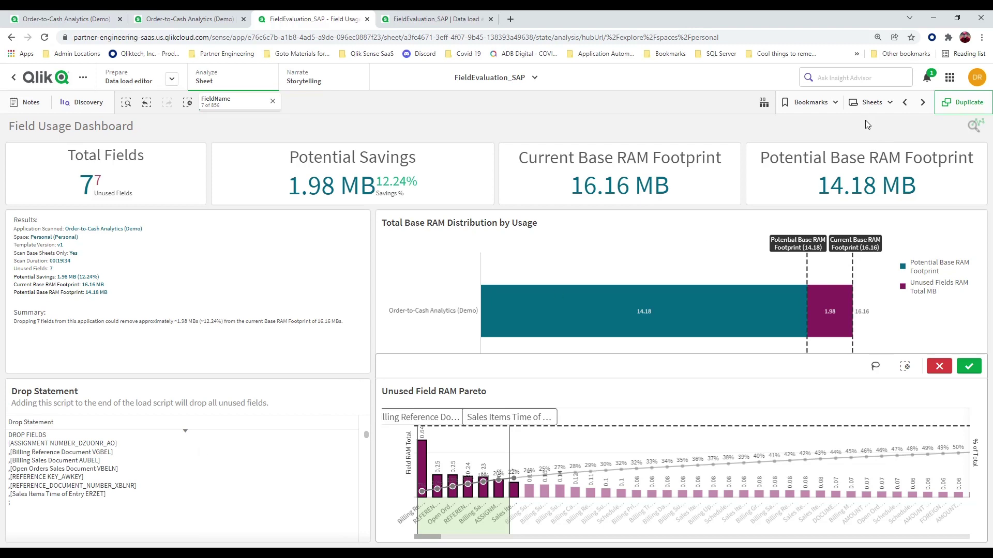
Step: Open the Field Usage Analysis sheet to review the selected fields and clear the FieldName selection
{"action": "left_click", "coordinate": [923, 104]}
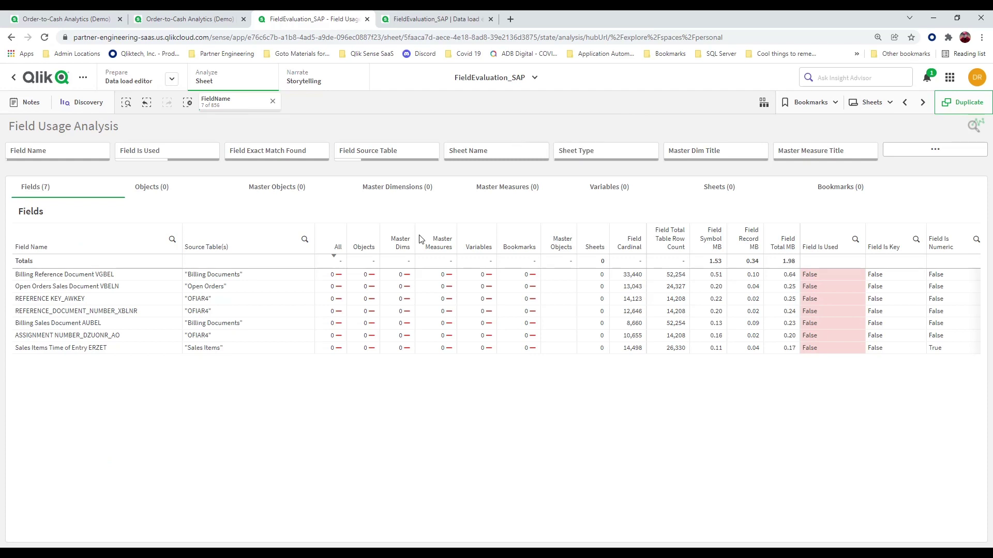
{"action": "left_click", "coordinate": [272, 101]}
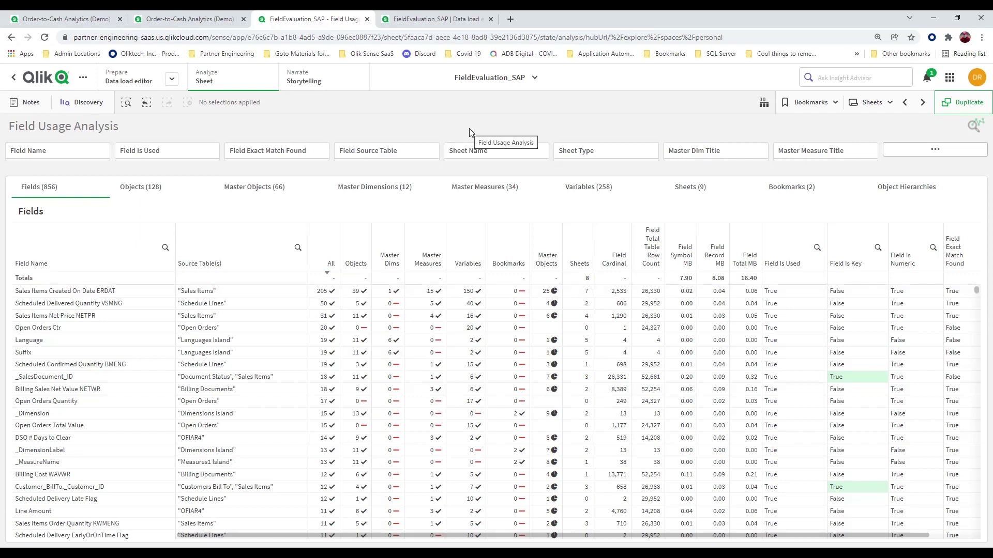
Step: Examine the Field Usage section of the FieldEvaluation_SAP load script through to the end of its inline table
{"action": "left_click", "coordinate": [443, 19]}
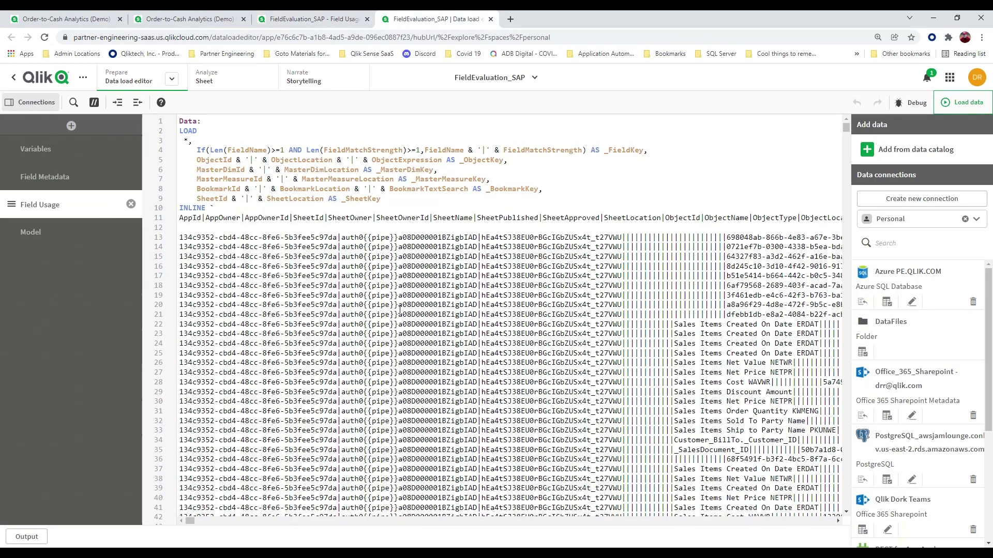
{"action": "scroll", "coordinate": [400, 309], "scroll_direction": "down", "scroll_amount": 6}
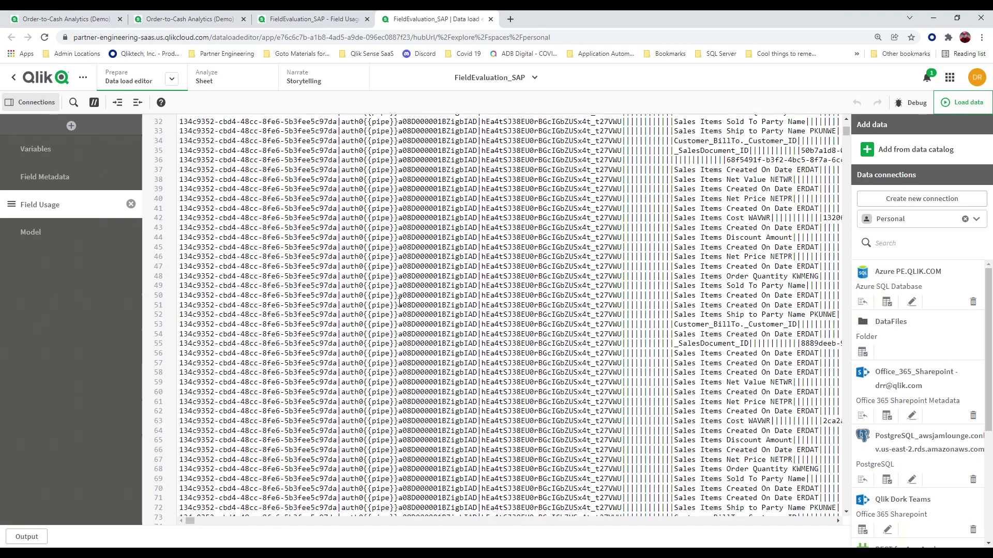
{"action": "scroll", "coordinate": [400, 304], "scroll_direction": "down", "scroll_amount": 15}
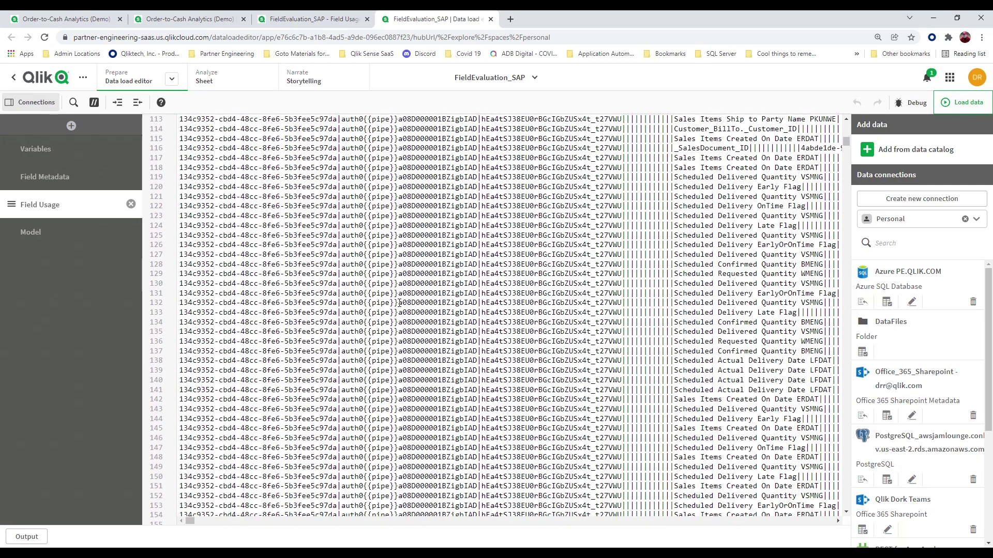
{"action": "scroll", "coordinate": [400, 303], "scroll_direction": "down", "scroll_amount": 9}
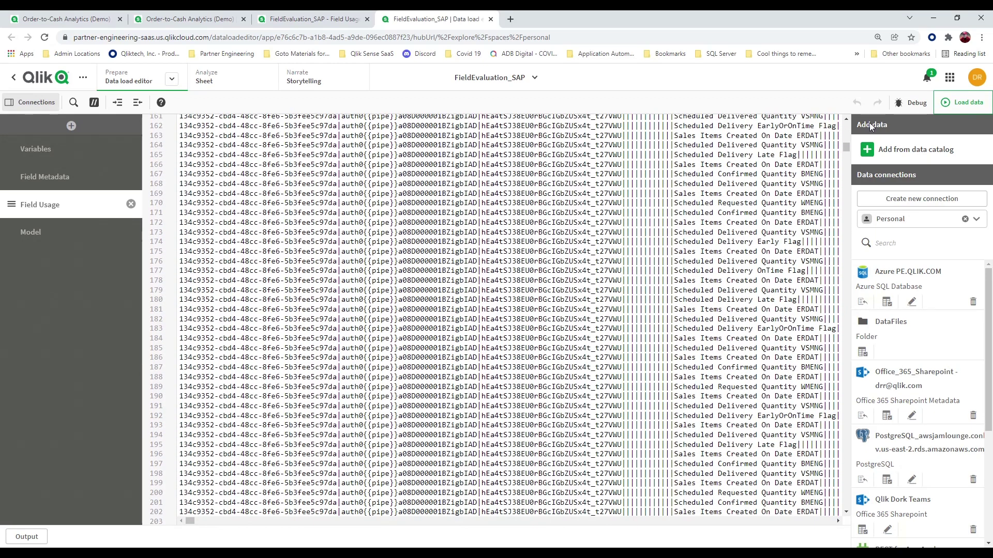
{"action": "left_click_drag", "start_coordinate": [847, 147], "coordinate": [853, 507]}
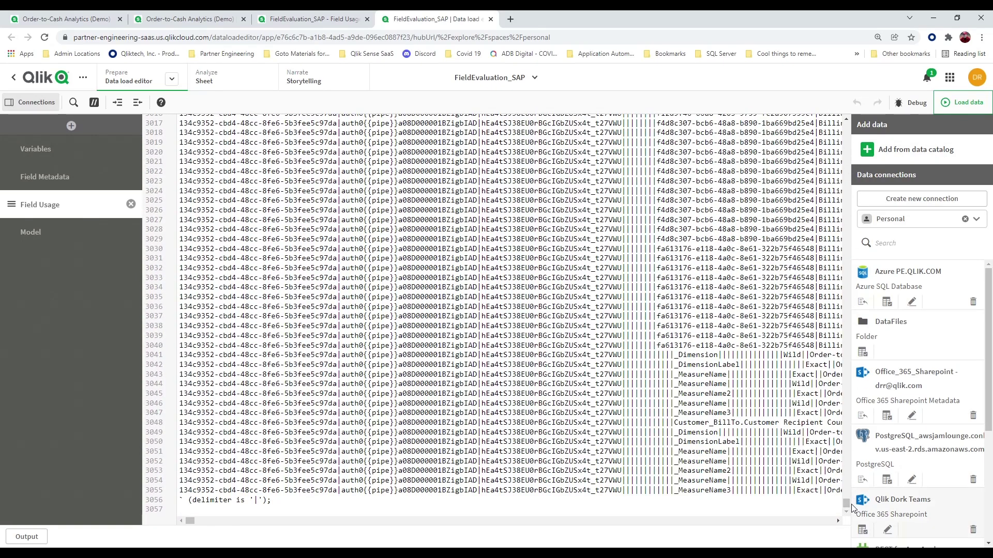
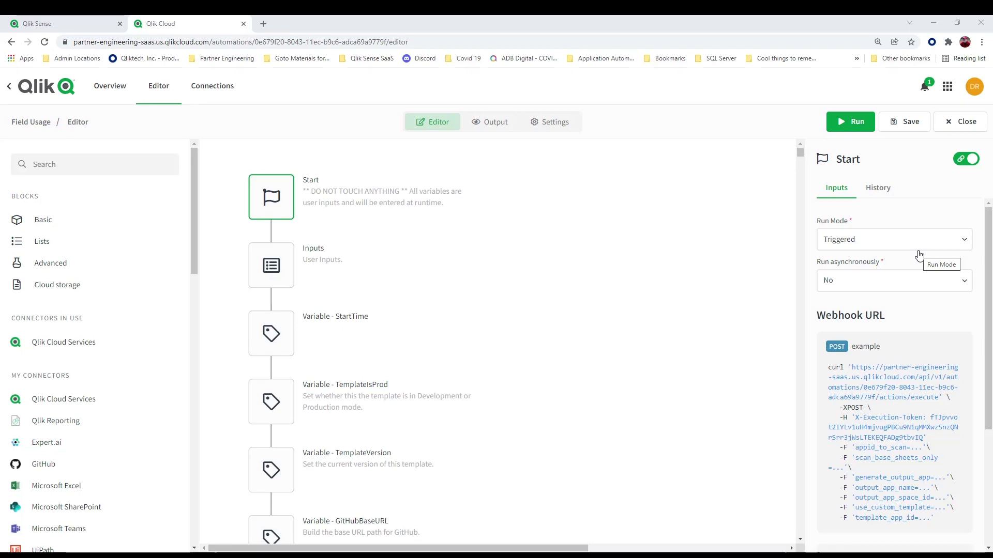
Step: Examine the Field Usage automation from the Start block through the app information, list retrieval and variable field-matching blocks
{"action": "left_click", "coordinate": [919, 249]}
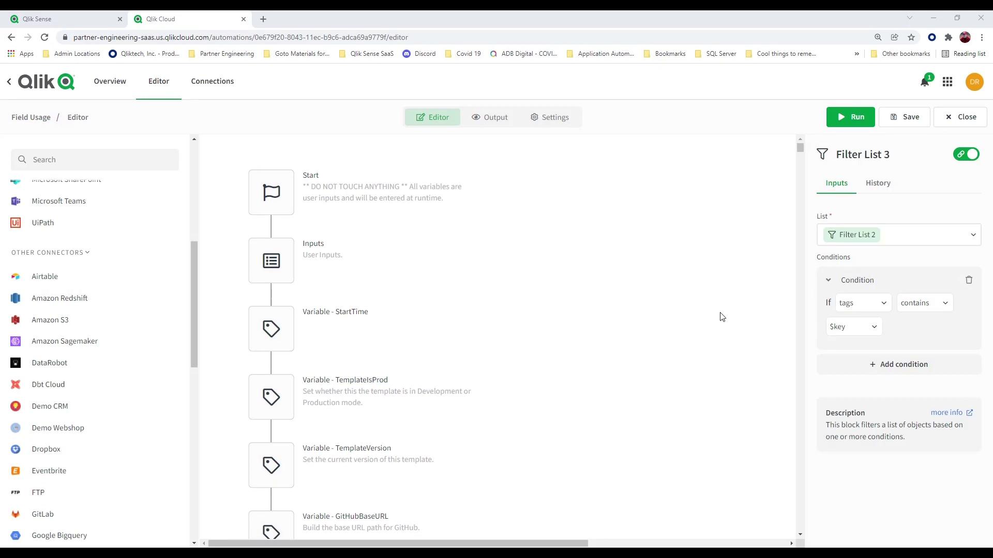
{"action": "scroll", "coordinate": [721, 317], "scroll_direction": "down", "scroll_amount": 8}
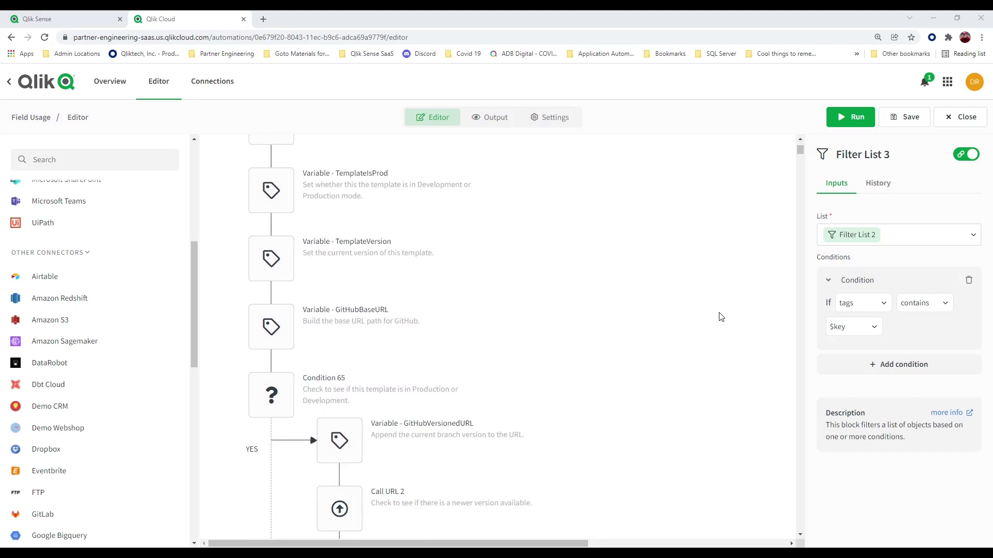
{"action": "scroll", "coordinate": [721, 317], "scroll_direction": "down", "scroll_amount": 12}
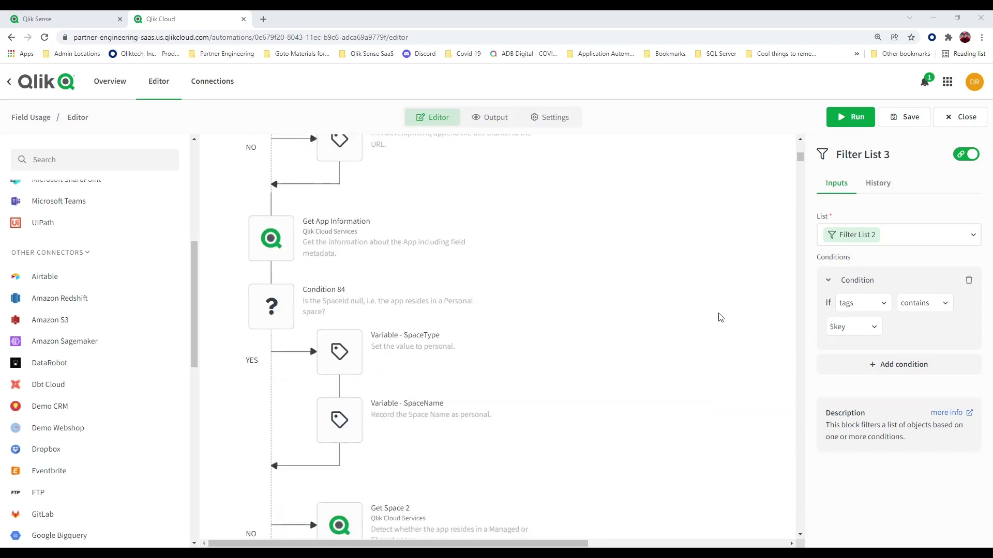
{"action": "scroll", "coordinate": [722, 317], "scroll_direction": "down", "scroll_amount": 12}
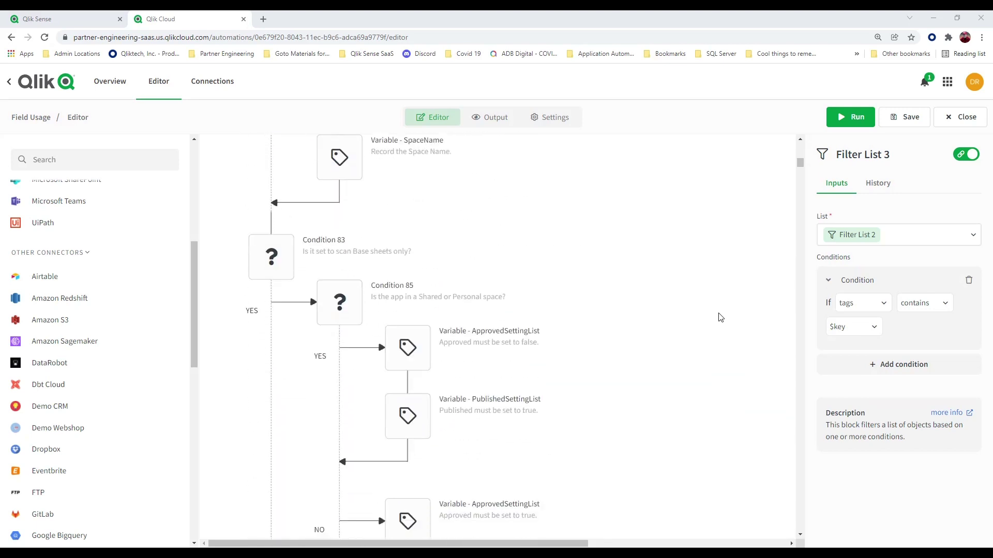
{"action": "scroll", "coordinate": [722, 317], "scroll_direction": "down", "scroll_amount": 12}
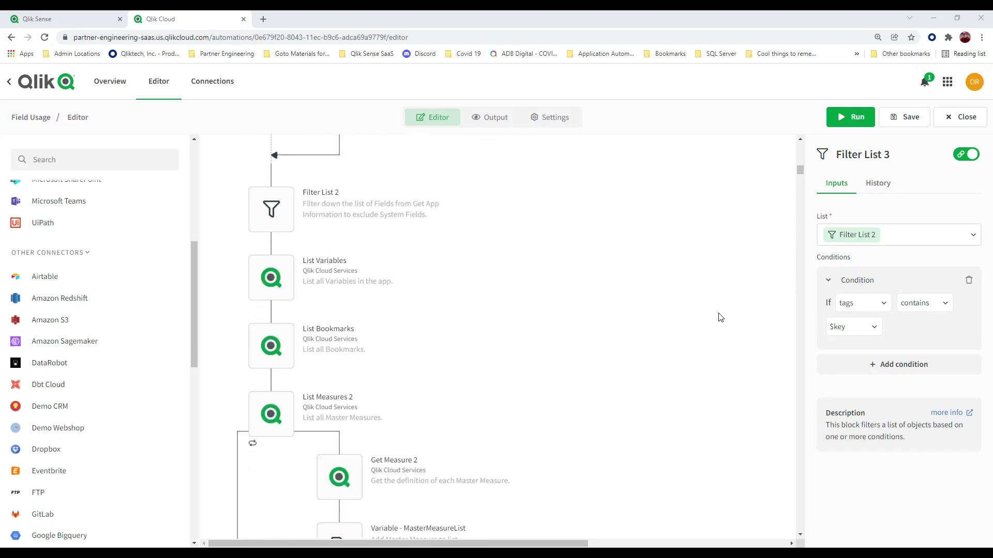
{"action": "scroll", "coordinate": [722, 317], "scroll_direction": "down", "scroll_amount": 12}
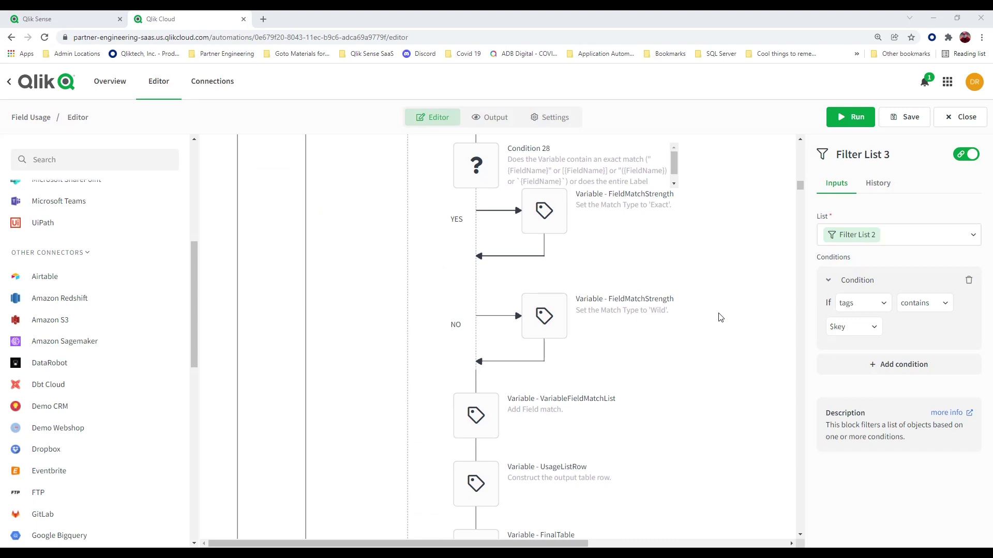
{"action": "scroll", "coordinate": [721, 317], "scroll_direction": "down", "scroll_amount": 12}
{"action": "scroll", "coordinate": [722, 317], "scroll_direction": "down", "scroll_amount": 12}
{"action": "scroll", "coordinate": [721, 317], "scroll_direction": "down", "scroll_amount": 12}
{"action": "scroll", "coordinate": [722, 317], "scroll_direction": "down", "scroll_amount": 12}
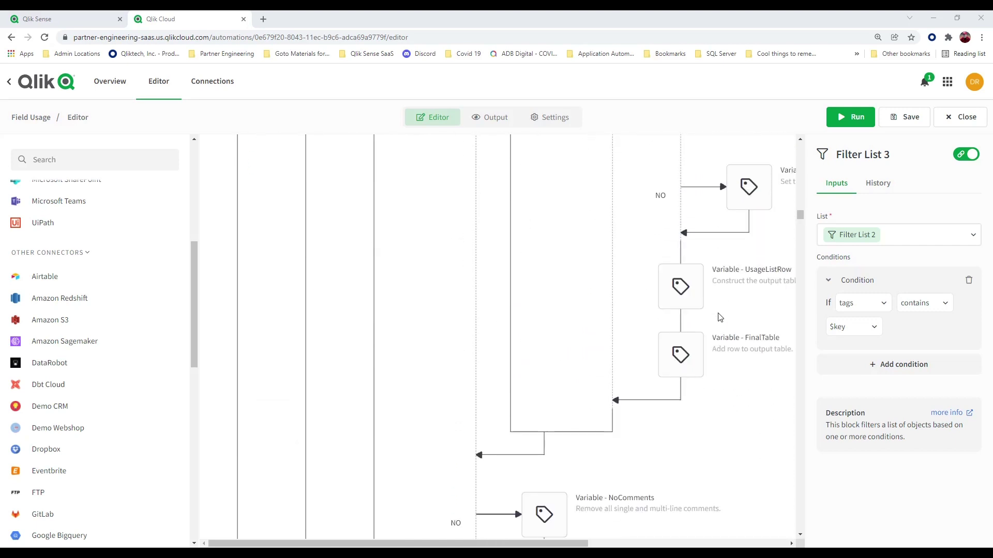
Step: Examine the automation's Master Dimension matching branches down to Condition 30, which handles dimensions without matches
{"action": "left_click_drag", "start_coordinate": [567, 543], "coordinate": [706, 531]}
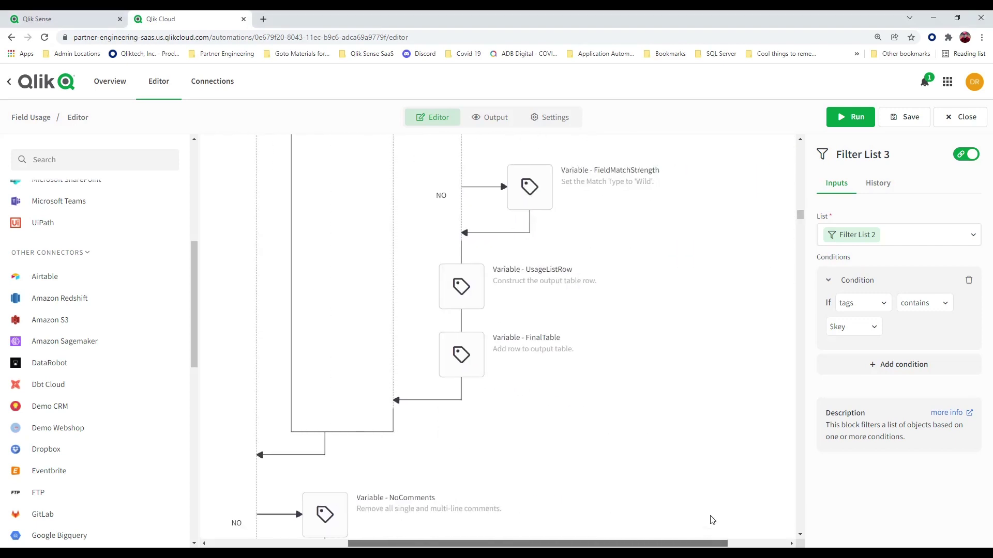
{"action": "scroll", "coordinate": [699, 293], "scroll_direction": "down", "scroll_amount": 4}
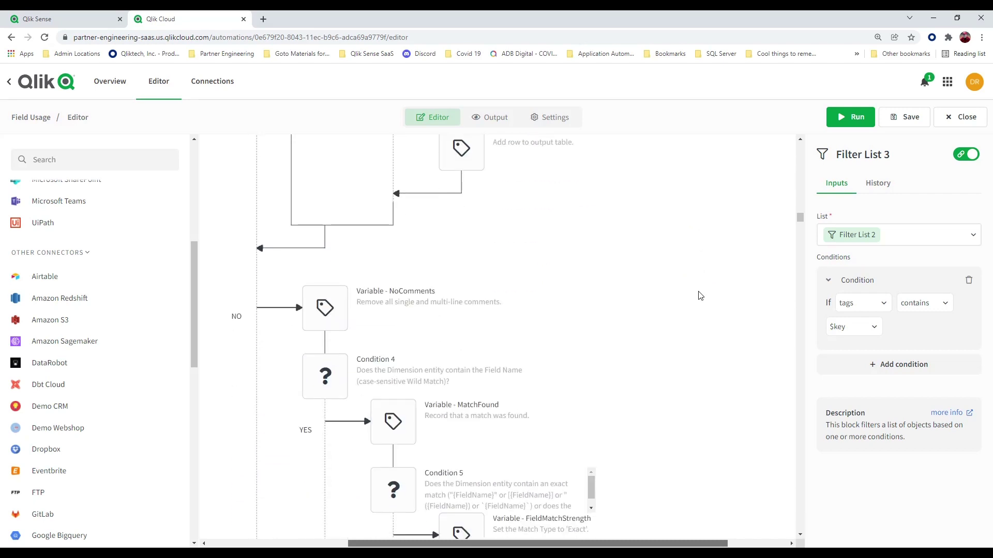
{"action": "scroll", "coordinate": [700, 296], "scroll_direction": "down", "scroll_amount": 12}
{"action": "scroll", "coordinate": [701, 295], "scroll_direction": "down", "scroll_amount": 12}
{"action": "scroll", "coordinate": [700, 296], "scroll_direction": "down", "scroll_amount": 12}
{"action": "scroll", "coordinate": [698, 302], "scroll_direction": "down", "scroll_amount": 12}
{"action": "scroll", "coordinate": [699, 302], "scroll_direction": "down", "scroll_amount": 12}
{"action": "scroll", "coordinate": [695, 304], "scroll_direction": "down", "scroll_amount": 1}
{"action": "left_click_drag", "start_coordinate": [699, 544], "coordinate": [520, 544]}
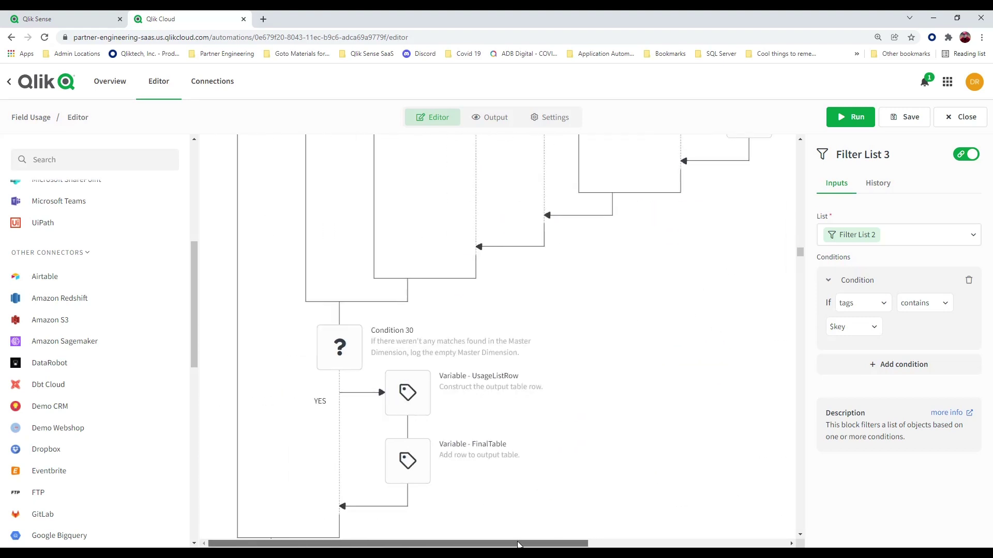
Step: Examine the automation's Master Measure loops from Loop 6 onward, including the nested variable reference checks, down to the object blocks
{"action": "scroll", "coordinate": [663, 310], "scroll_direction": "down", "scroll_amount": 20}
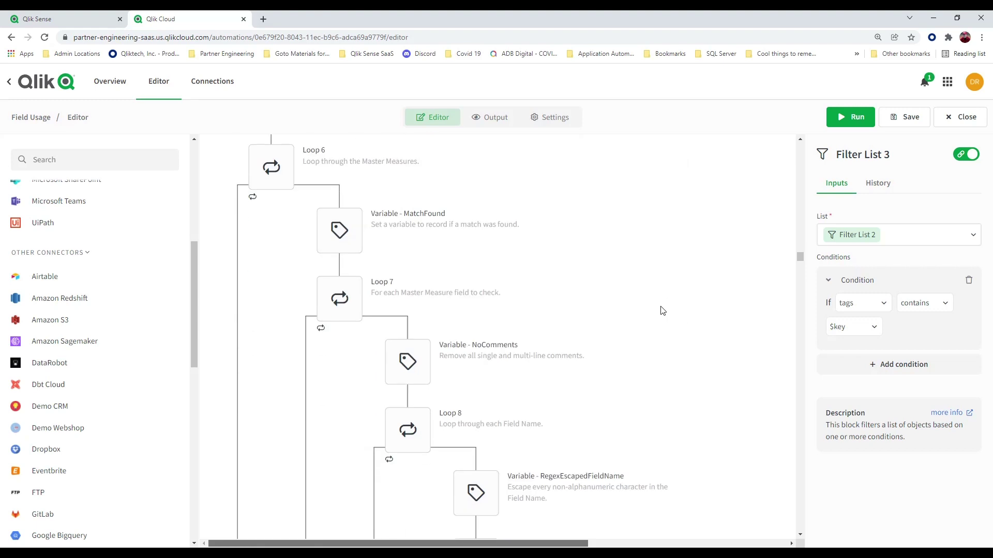
{"action": "scroll", "coordinate": [663, 311], "scroll_direction": "down", "scroll_amount": 15}
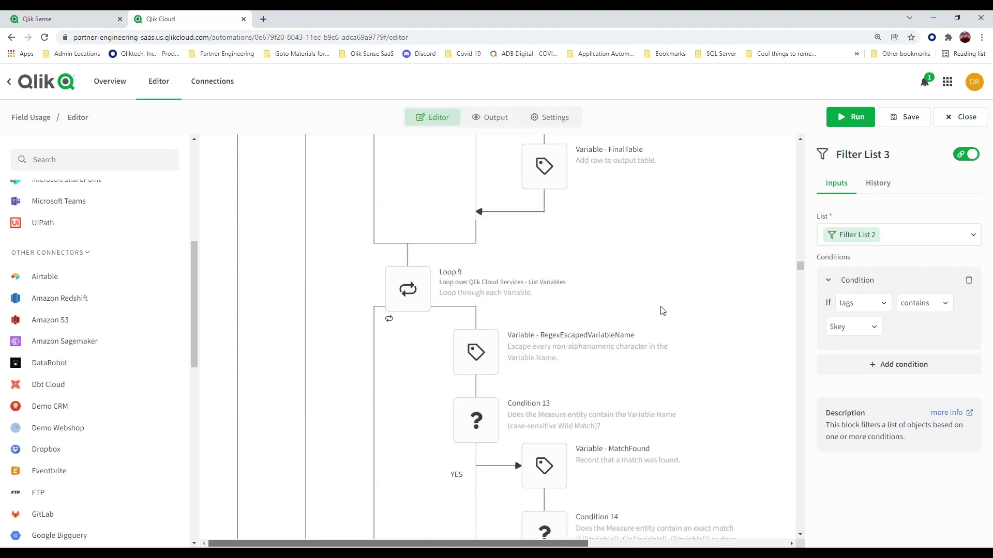
{"action": "scroll", "coordinate": [646, 310], "scroll_direction": "down", "scroll_amount": 12}
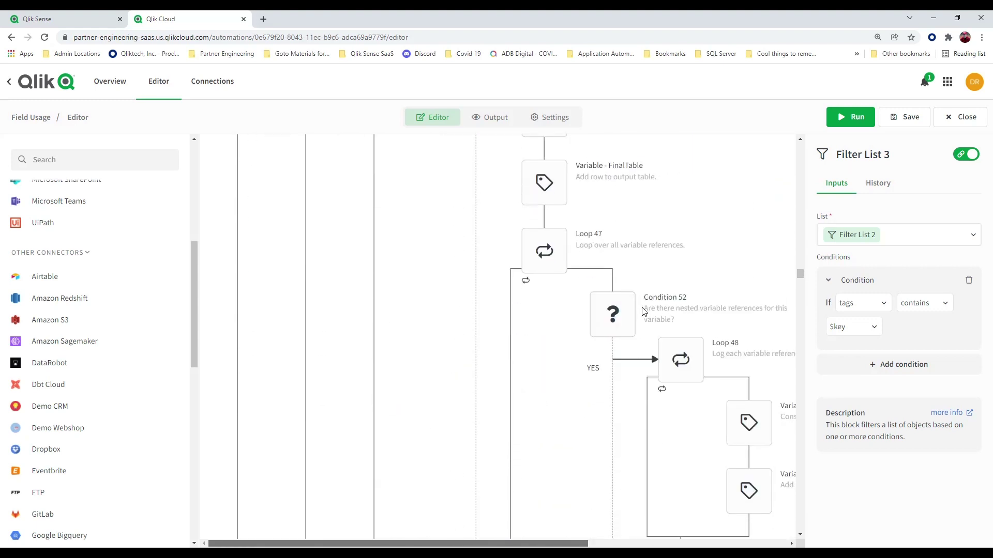
{"action": "scroll", "coordinate": [644, 311], "scroll_direction": "down", "scroll_amount": 5}
{"action": "scroll", "coordinate": [644, 312], "scroll_direction": "down", "scroll_amount": 10}
{"action": "scroll", "coordinate": [644, 311], "scroll_direction": "down", "scroll_amount": 8}
{"action": "scroll", "coordinate": [644, 315], "scroll_direction": "down", "scroll_amount": 8}
{"action": "scroll", "coordinate": [644, 315], "scroll_direction": "down", "scroll_amount": 8}
{"action": "scroll", "coordinate": [644, 315], "scroll_direction": "down", "scroll_amount": 5}
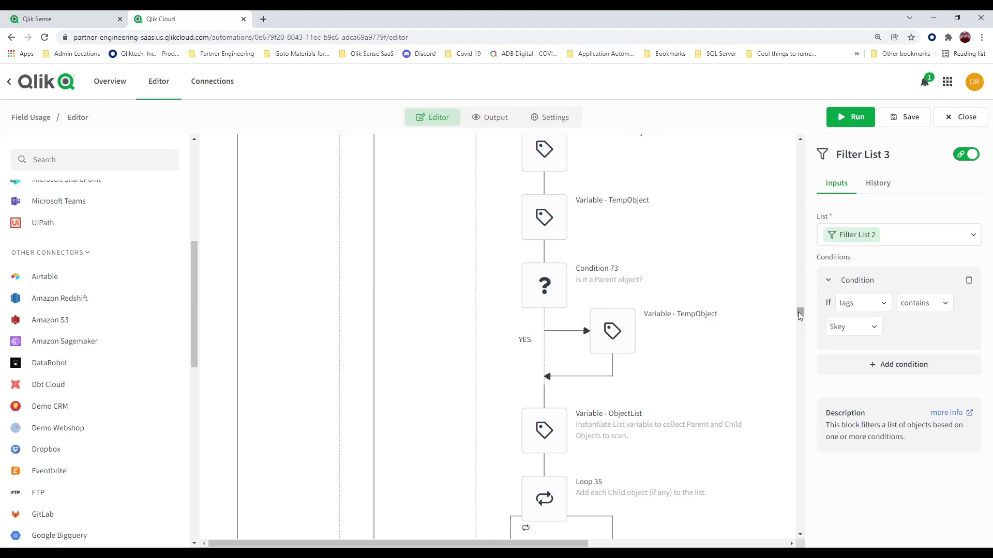
Step: Examine the object-scanning blocks from Condition 73 and Loop 35 through the nested variable loops and Condition 23's Master Dimension check
{"action": "scroll", "coordinate": [709, 327], "scroll_direction": "down", "scroll_amount": 8}
{"action": "scroll", "coordinate": [709, 328], "scroll_direction": "down", "scroll_amount": 10}
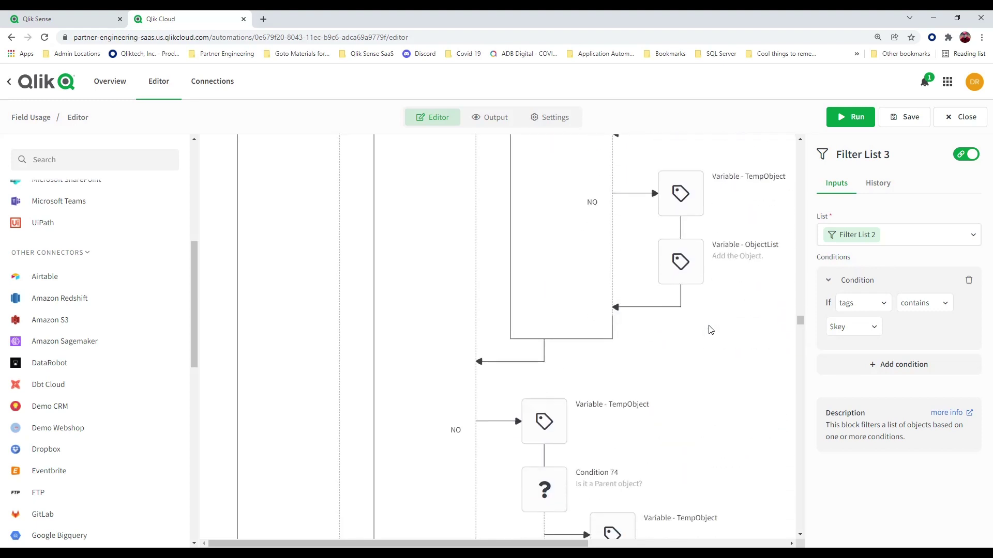
{"action": "scroll", "coordinate": [709, 333], "scroll_direction": "down", "scroll_amount": 10}
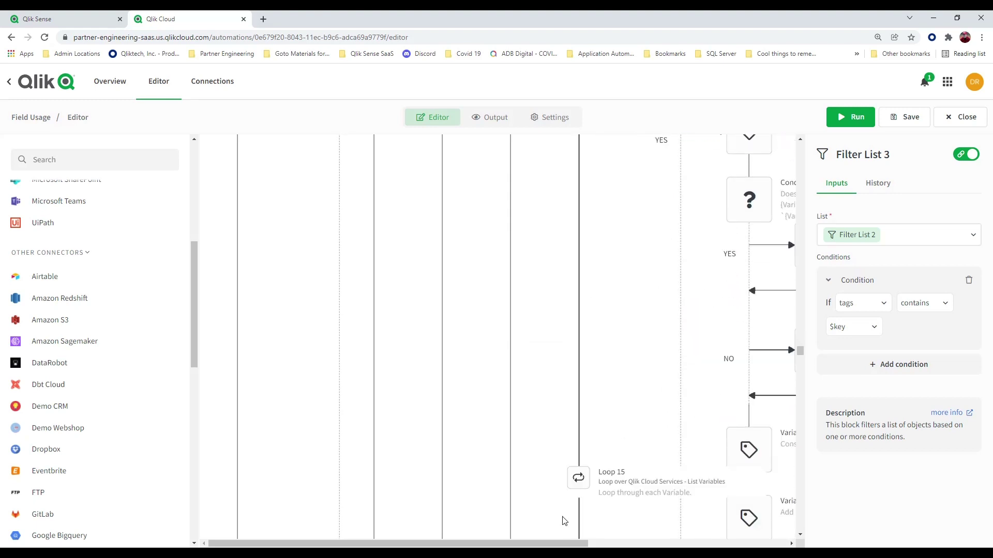
{"action": "left_click_drag", "start_coordinate": [561, 543], "coordinate": [703, 537]}
{"action": "scroll", "coordinate": [688, 366], "scroll_direction": "down", "scroll_amount": 10}
{"action": "scroll", "coordinate": [687, 366], "scroll_direction": "down", "scroll_amount": 10}
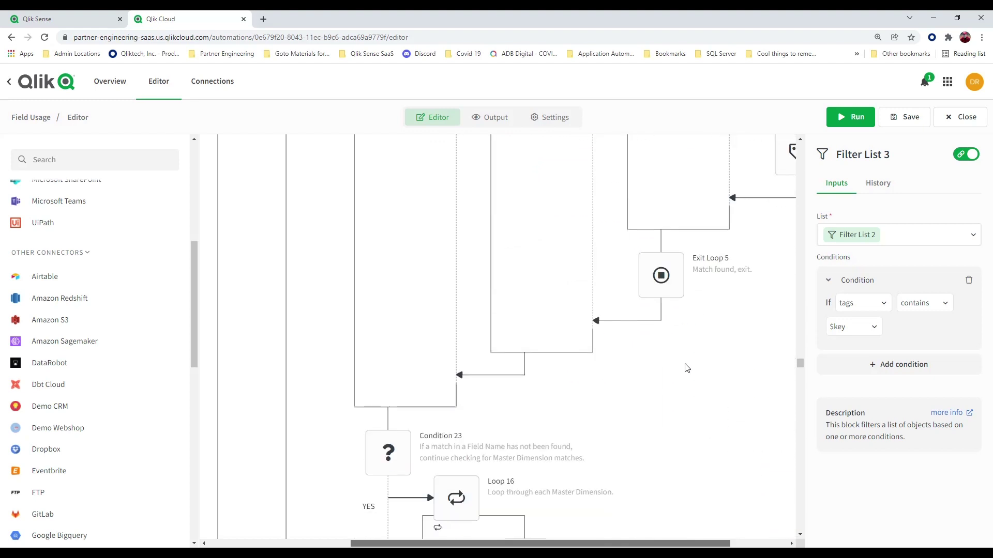
{"action": "scroll", "coordinate": [687, 373], "scroll_direction": "down", "scroll_amount": 10}
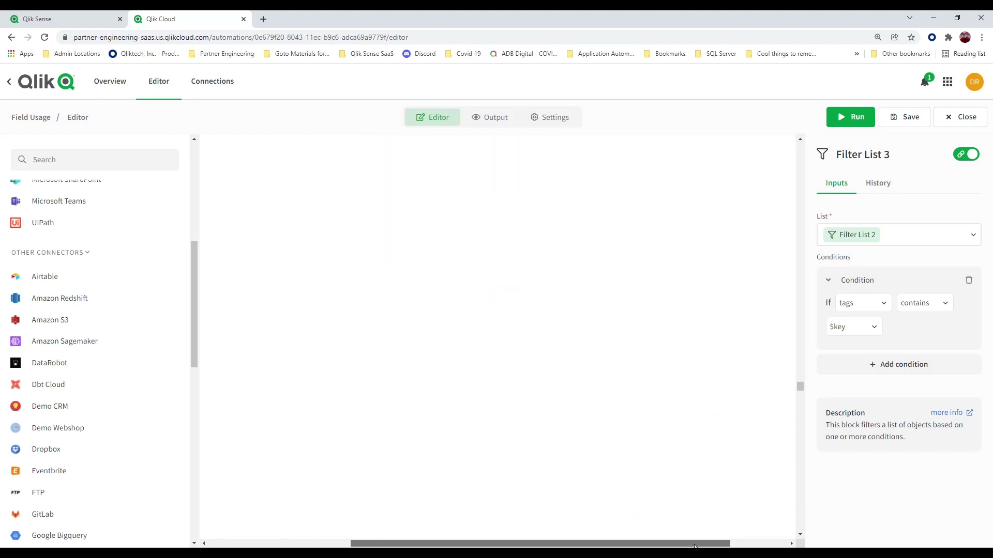
Step: Examine the remaining object-matching branches, including Condition 55 and the Loop 39 Master Dimension check, down to the end of the scanning loops
{"action": "left_click_drag", "start_coordinate": [697, 546], "coordinate": [498, 533]}
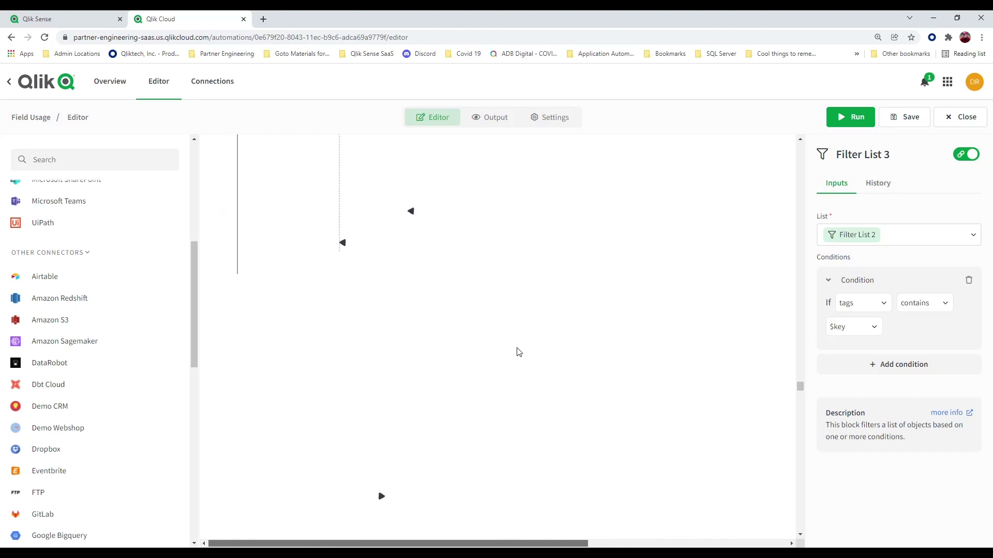
{"action": "scroll", "coordinate": [519, 352], "scroll_direction": "down", "scroll_amount": 3}
{"action": "scroll", "coordinate": [518, 324], "scroll_direction": "down", "scroll_amount": 3}
{"action": "scroll", "coordinate": [518, 323], "scroll_direction": "down", "scroll_amount": 2}
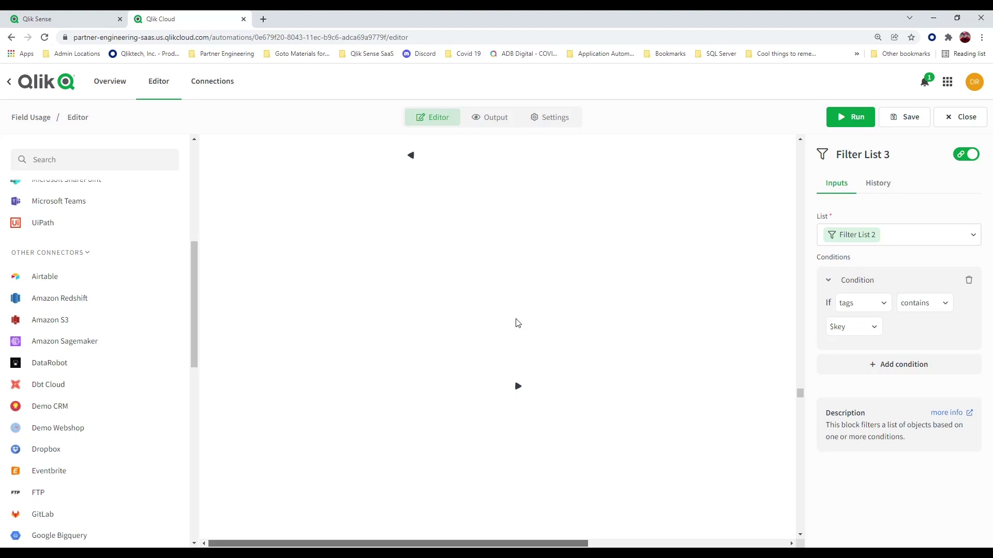
{"action": "scroll", "coordinate": [518, 324], "scroll_direction": "down", "scroll_amount": 6}
{"action": "scroll", "coordinate": [518, 323], "scroll_direction": "down", "scroll_amount": 4}
{"action": "scroll", "coordinate": [518, 323], "scroll_direction": "down", "scroll_amount": 6}
{"action": "scroll", "coordinate": [517, 325], "scroll_direction": "down", "scroll_amount": 8}
{"action": "scroll", "coordinate": [517, 324], "scroll_direction": "down", "scroll_amount": 8}
{"action": "scroll", "coordinate": [517, 324], "scroll_direction": "down", "scroll_amount": 8}
{"action": "mouse_move", "coordinate": [516, 544]}
{"action": "left_mouse_down"}
{"action": "mouse_move", "coordinate": [671, 533]}
{"action": "mouse_move", "coordinate": [516, 543]}
{"action": "left_mouse_up"}
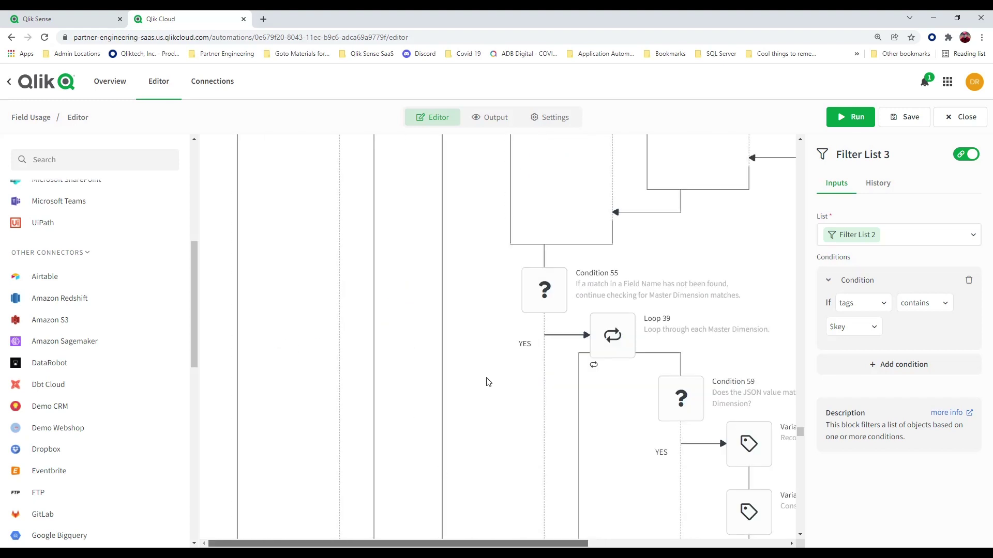
{"action": "scroll", "coordinate": [490, 376], "scroll_direction": "down", "scroll_amount": 10}
{"action": "scroll", "coordinate": [486, 385], "scroll_direction": "down", "scroll_amount": 10}
{"action": "scroll", "coordinate": [487, 387], "scroll_direction": "down", "scroll_amount": 10}
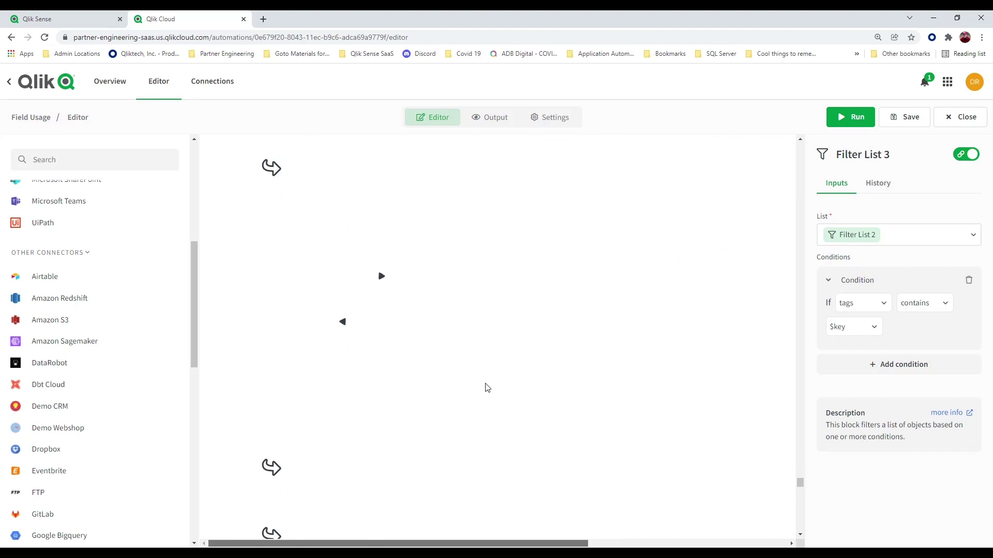
Step: Examine the unused-field blocks from Deduplicate List through Loop 23 and the Custom Code RAM calculation to Condition 37
{"action": "scroll", "coordinate": [488, 388], "scroll_direction": "down", "scroll_amount": 3}
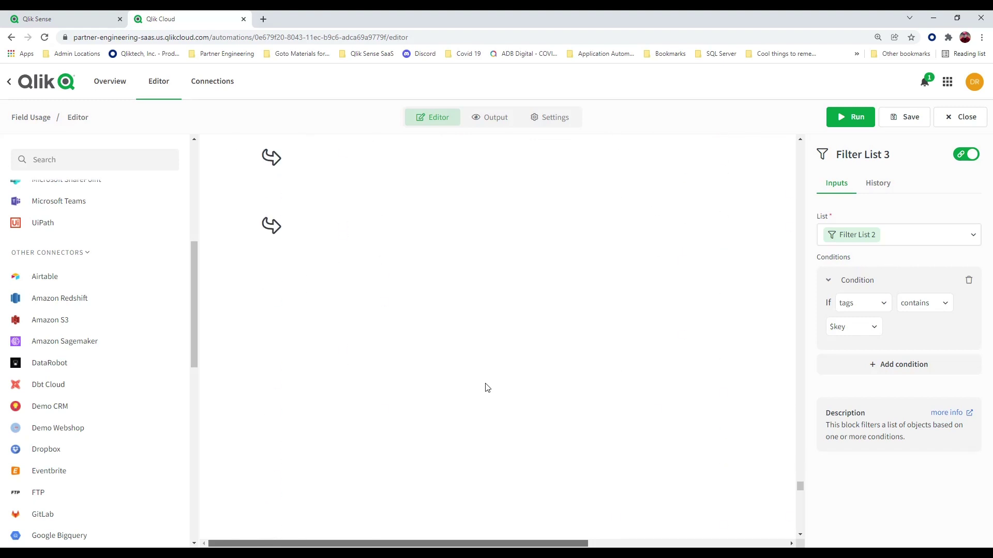
{"action": "scroll", "coordinate": [487, 388], "scroll_direction": "up", "scroll_amount": 3}
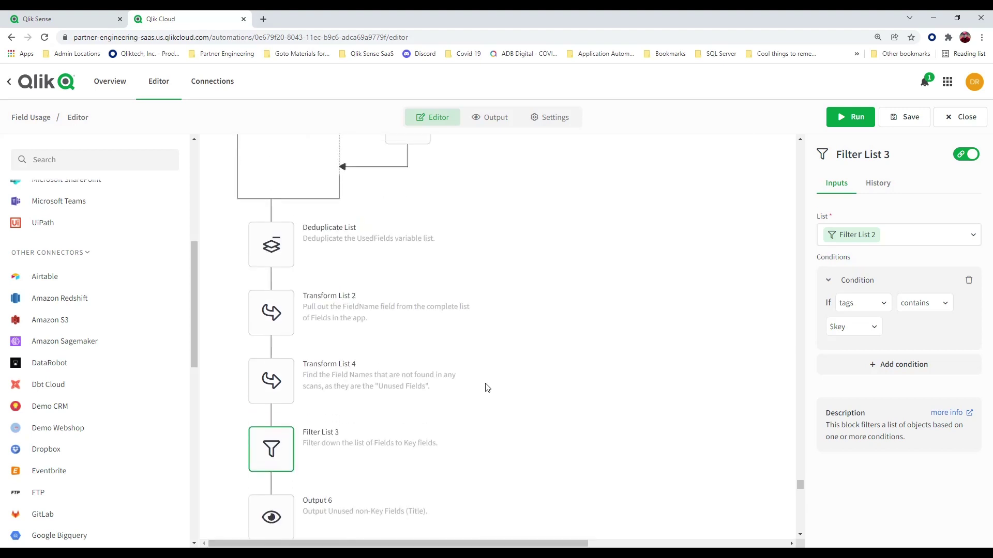
{"action": "scroll", "coordinate": [487, 386], "scroll_direction": "down", "scroll_amount": 10}
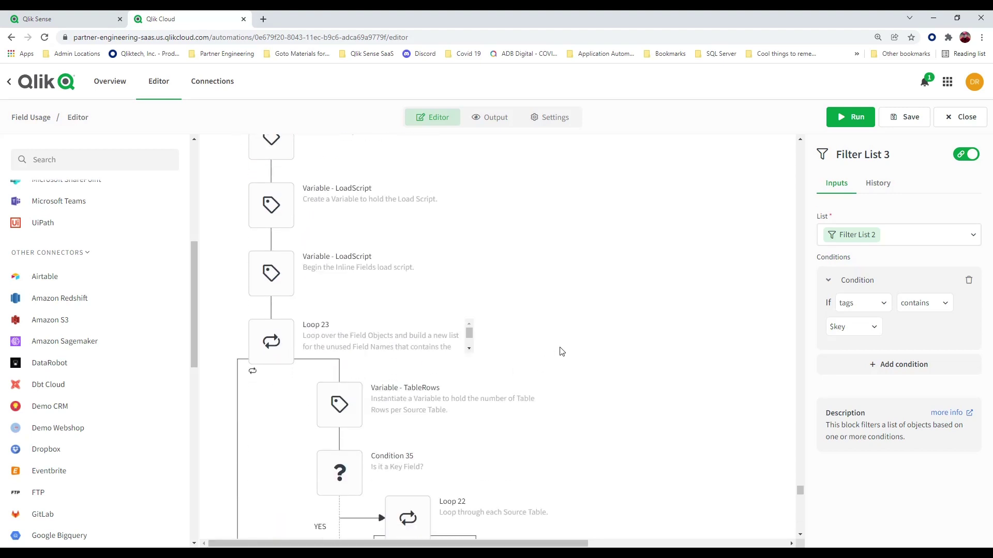
{"action": "scroll", "coordinate": [556, 350], "scroll_direction": "down", "scroll_amount": 10}
{"action": "scroll", "coordinate": [574, 345], "scroll_direction": "down", "scroll_amount": 4}
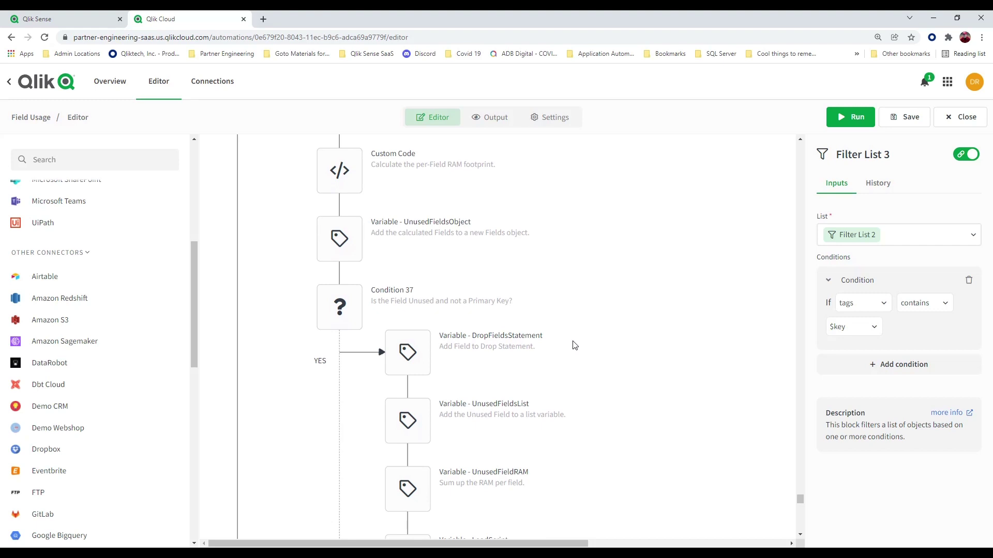
Step: View the inputs of the Set Load Script block near the end of the automation
{"action": "scroll", "coordinate": [559, 382], "scroll_direction": "down", "scroll_amount": 10}
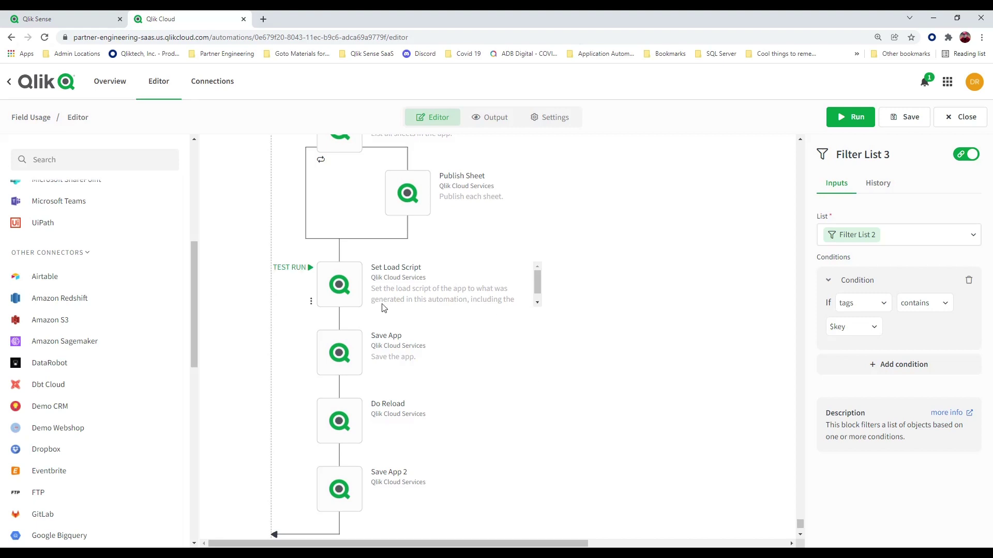
{"action": "right_click", "coordinate": [363, 293]}
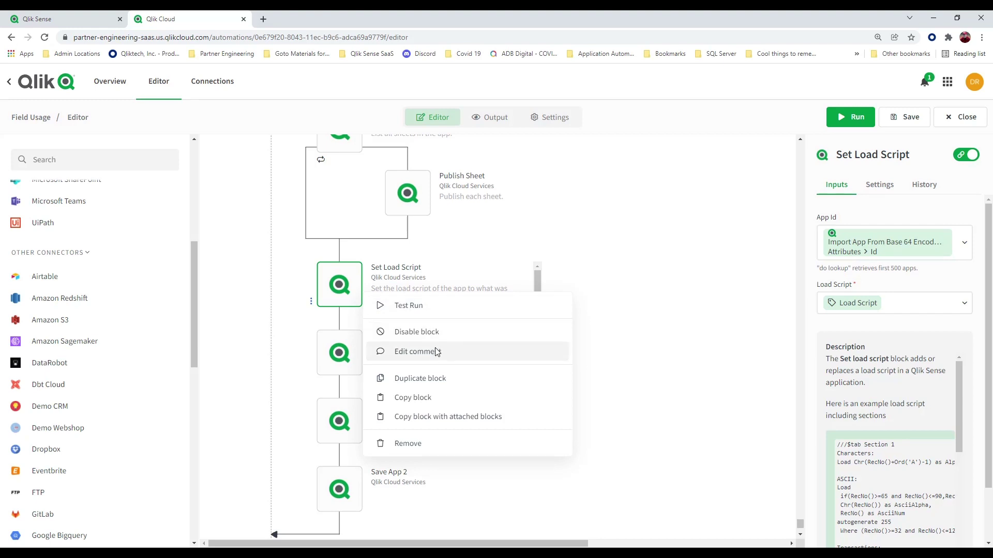
{"action": "left_click", "coordinate": [588, 269]}
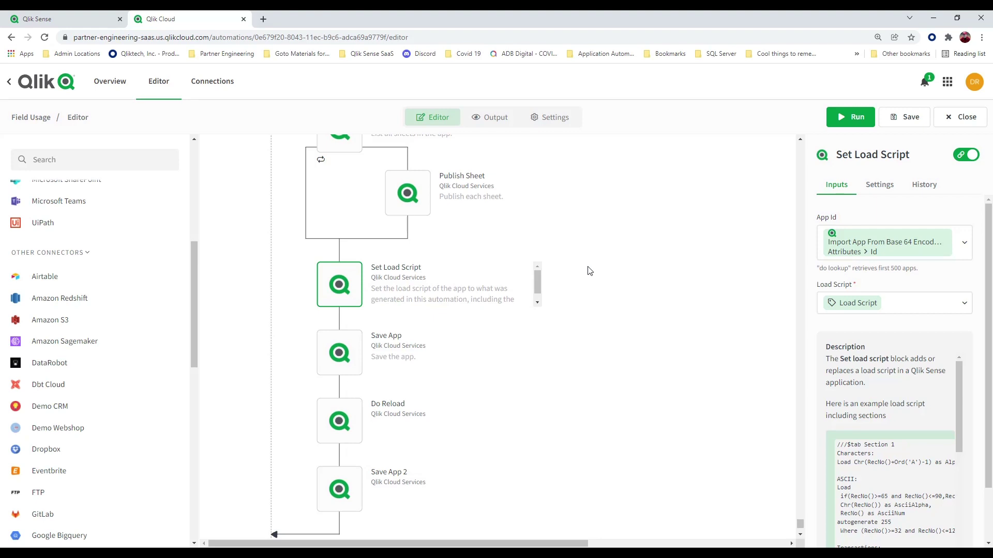
Step: Search the automation for "recursive" to locate the nested variable reference blocks
{"action": "key", "text": "ctrl+f"}
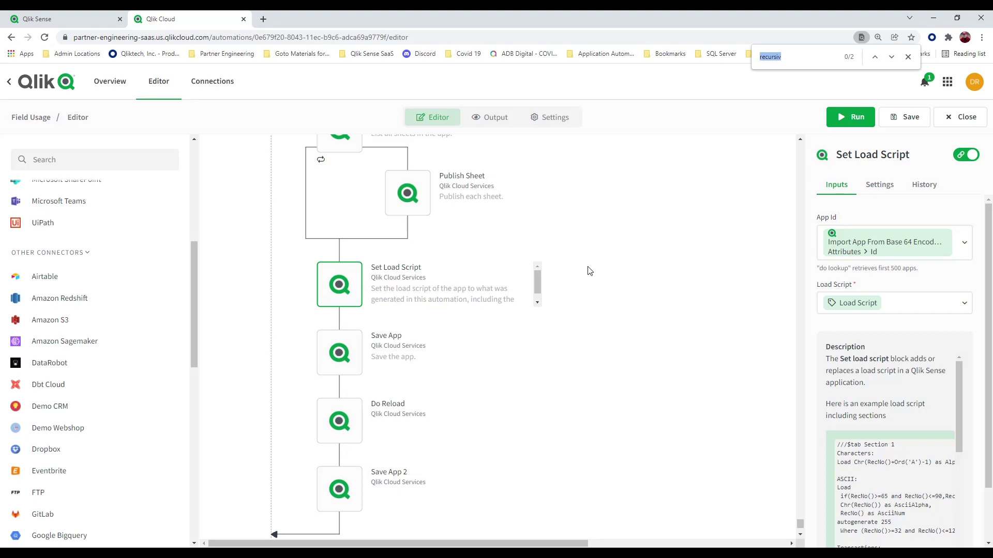
{"action": "left_click", "coordinate": [797, 57]}
{"action": "type", "text": "e"}
{"action": "left_click", "coordinate": [874, 57]}
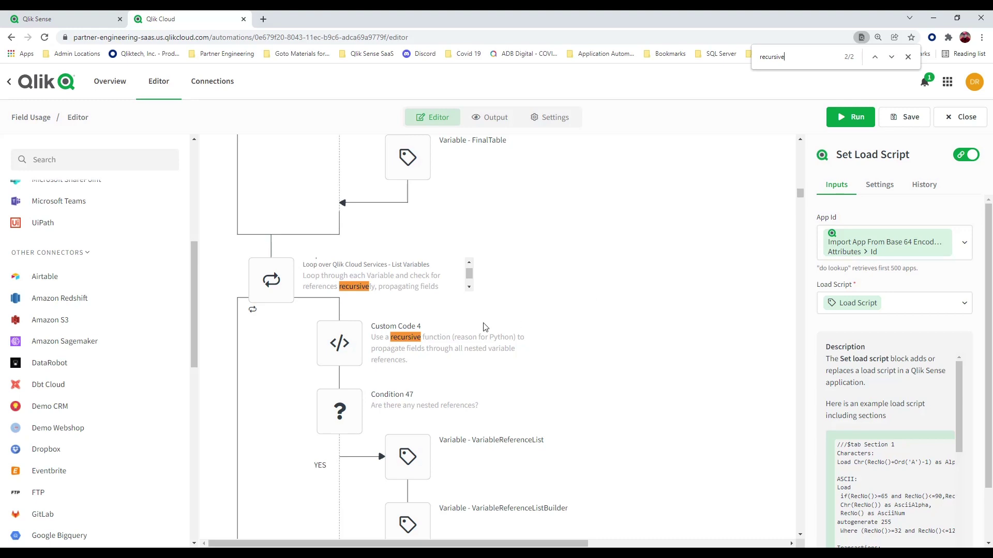
Step: Open the Custom Code 4 block and view its available languages, leaving Python 3.9 selected
{"action": "left_click", "coordinate": [351, 345]}
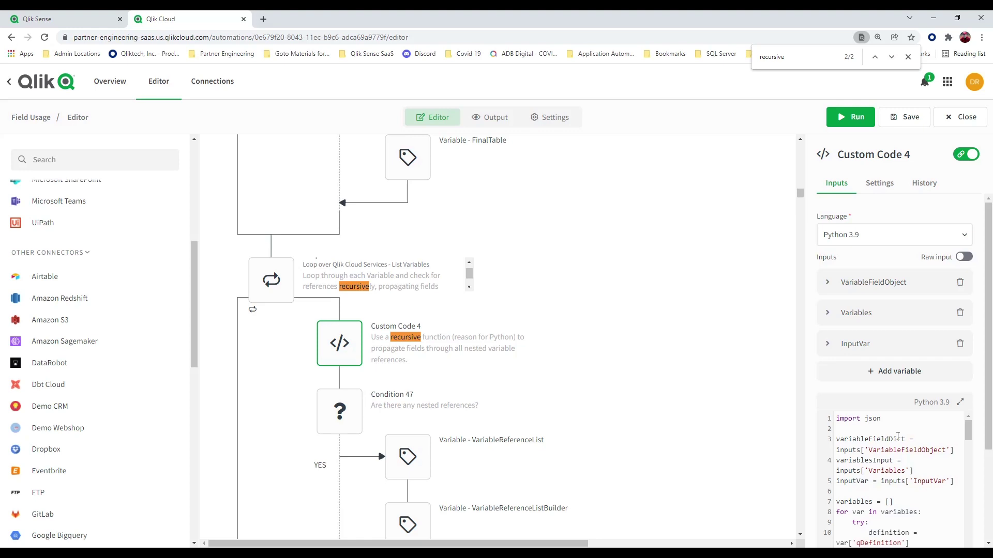
{"action": "mouse_move", "coordinate": [346, 354]}
{"action": "left_click", "coordinate": [922, 245]}
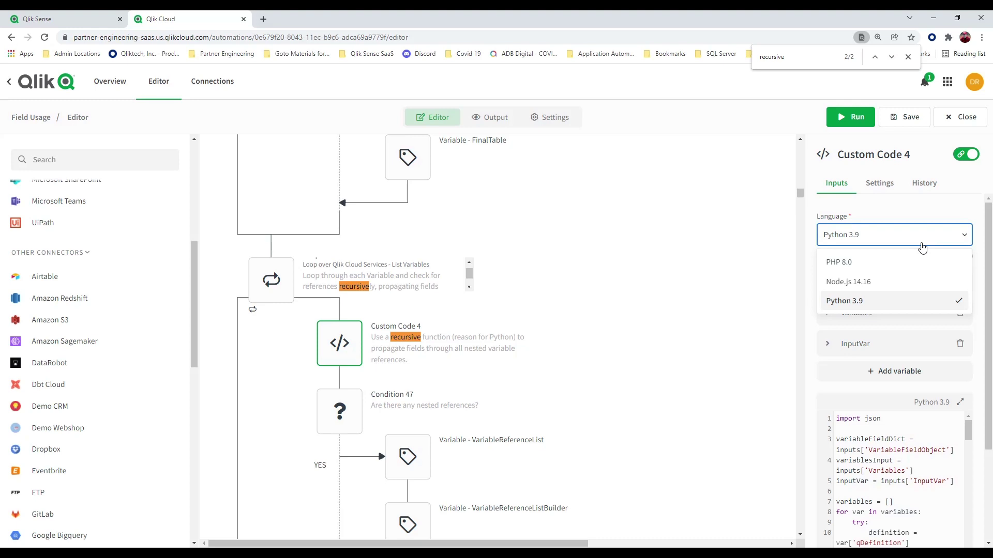
{"action": "left_click", "coordinate": [926, 242]}
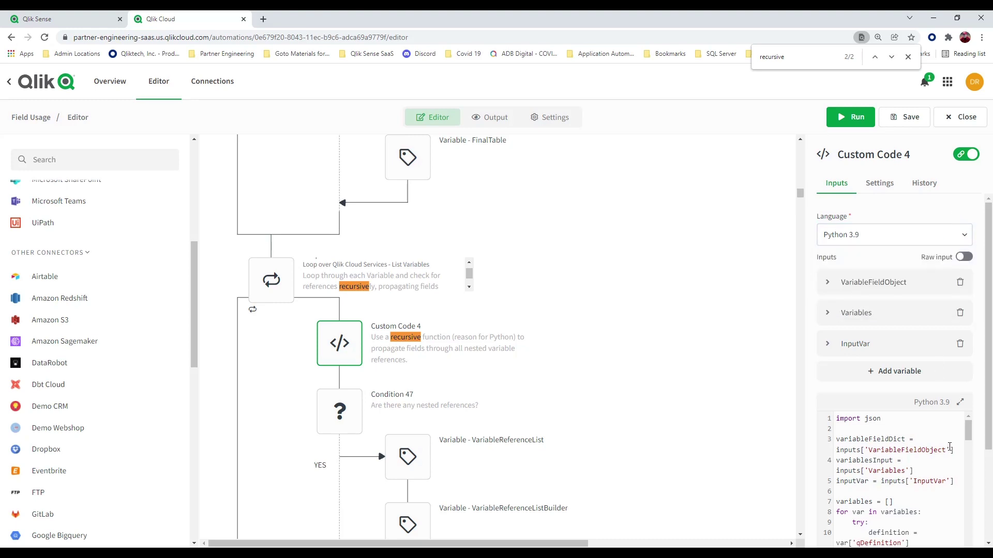
Step: Read Custom Code 4's Python script, including the processVar function, through to its final print statement
{"action": "scroll", "coordinate": [955, 430], "scroll_direction": "down", "scroll_amount": 5}
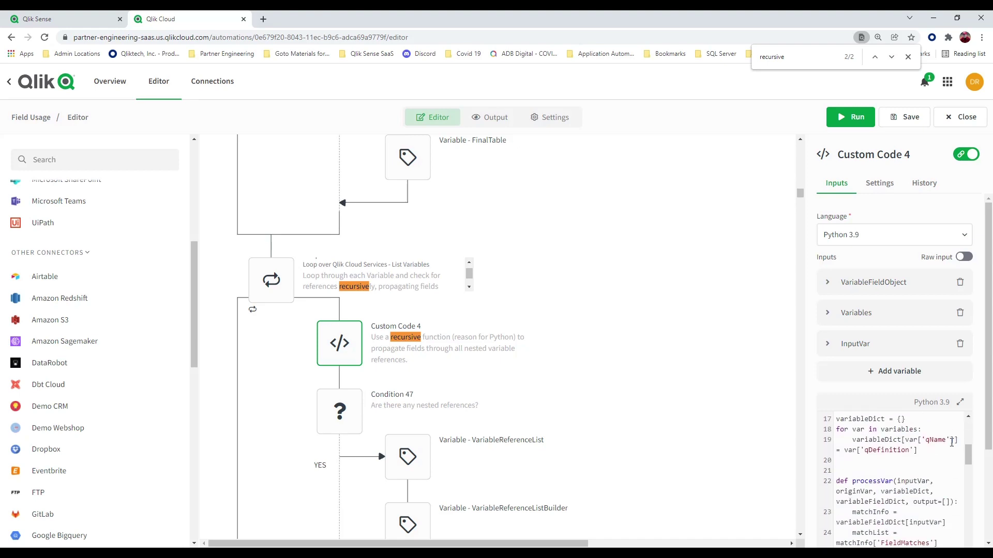
{"action": "scroll", "coordinate": [951, 442], "scroll_direction": "down", "scroll_amount": 3}
{"action": "scroll", "coordinate": [927, 439], "scroll_direction": "up", "scroll_amount": 3}
{"action": "scroll", "coordinate": [868, 479], "scroll_direction": "down", "scroll_amount": 8}
{"action": "scroll", "coordinate": [869, 479], "scroll_direction": "down", "scroll_amount": 7}
{"action": "scroll", "coordinate": [868, 480], "scroll_direction": "down", "scroll_amount": 8}
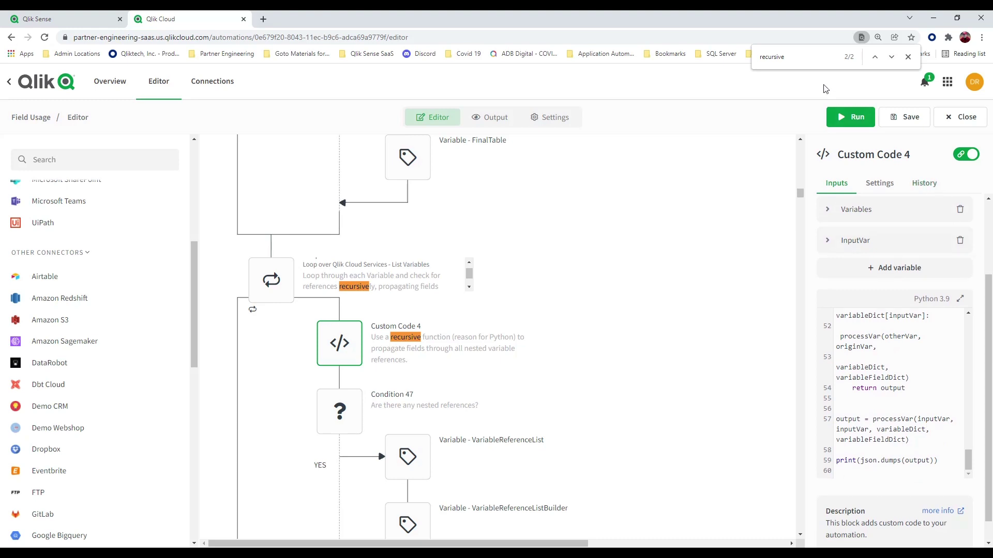
Step: Search the automation for "regex" and view the RegexEscapedFieldName variable block's value as a raw formula
{"action": "left_click_drag", "start_coordinate": [778, 57], "coordinate": [758, 59]}
{"action": "type", "text": "e"}
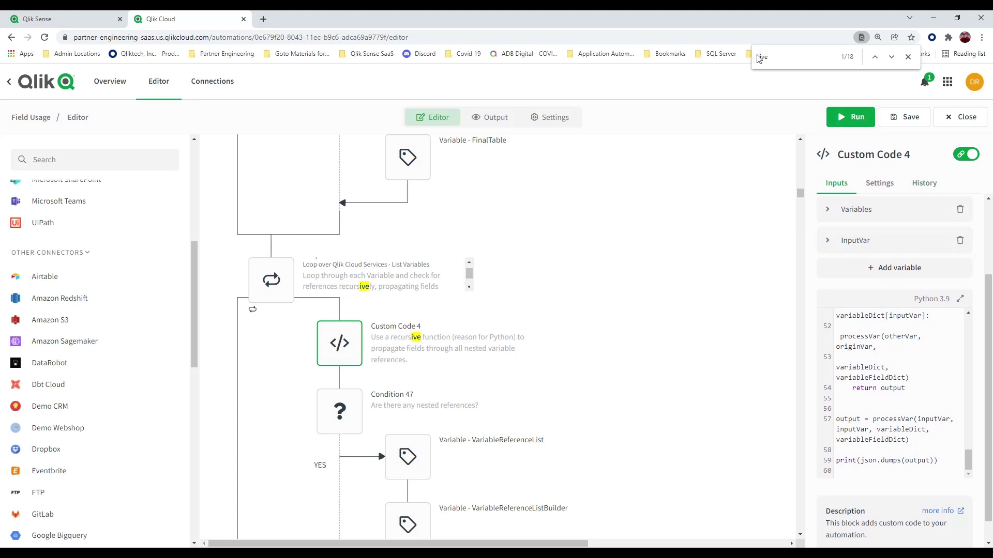
{"action": "key", "text": "BackSpace"}
{"action": "type", "text": "regex"}
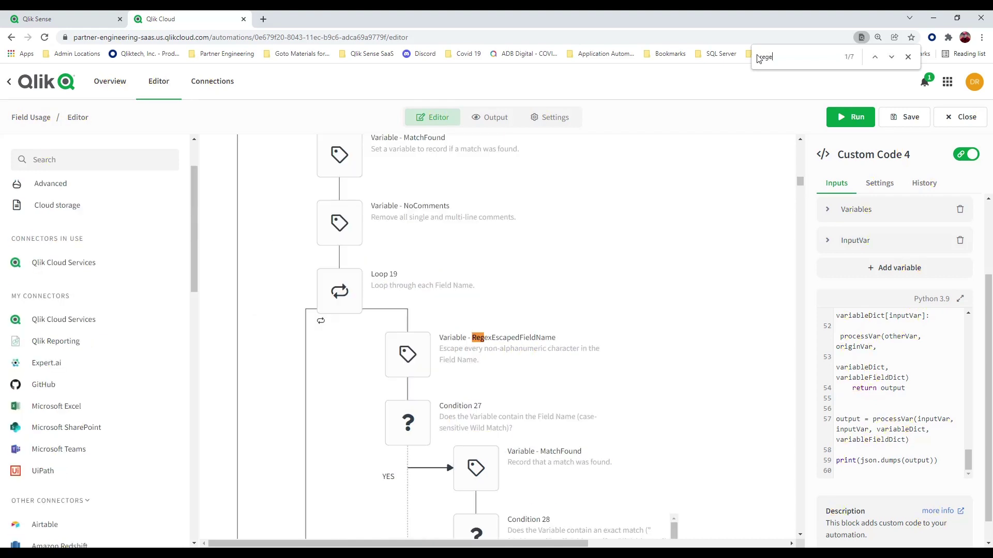
{"action": "left_click", "coordinate": [396, 367]}
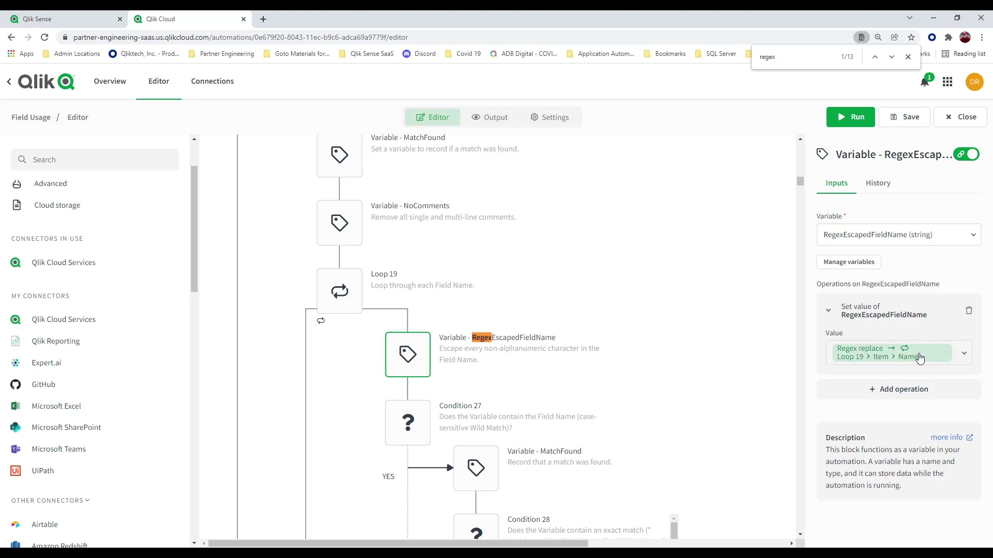
{"action": "left_click", "coordinate": [958, 159]}
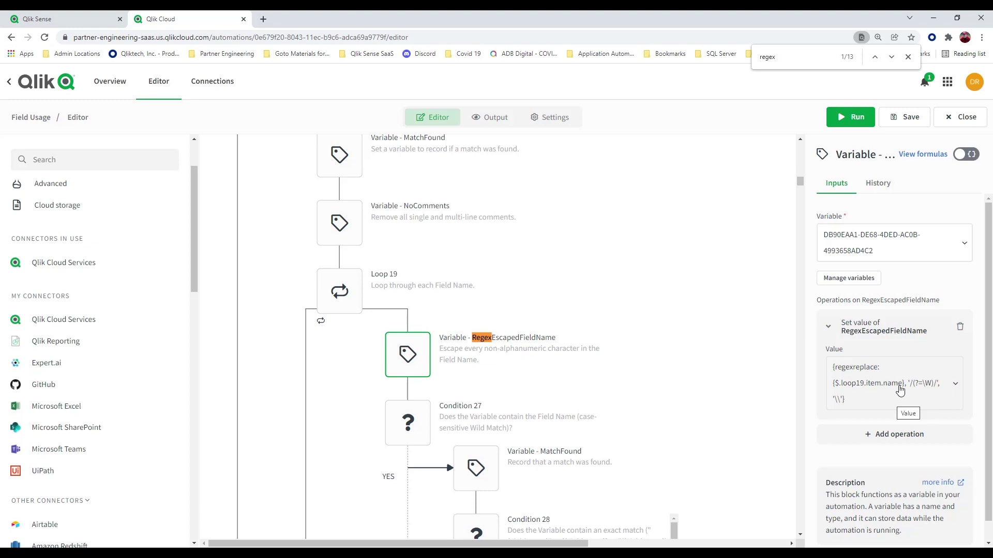
Step: Search the automation for "flatten" and view the list formula of the Loop 10 block
{"action": "left_click_drag", "start_coordinate": [819, 55], "coordinate": [760, 57]}
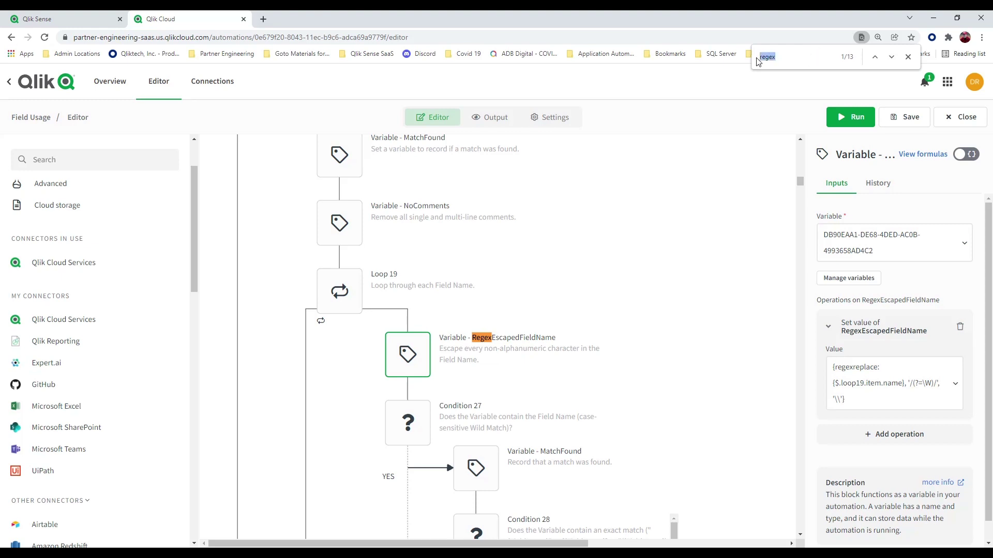
{"action": "type", "text": "flatten"}
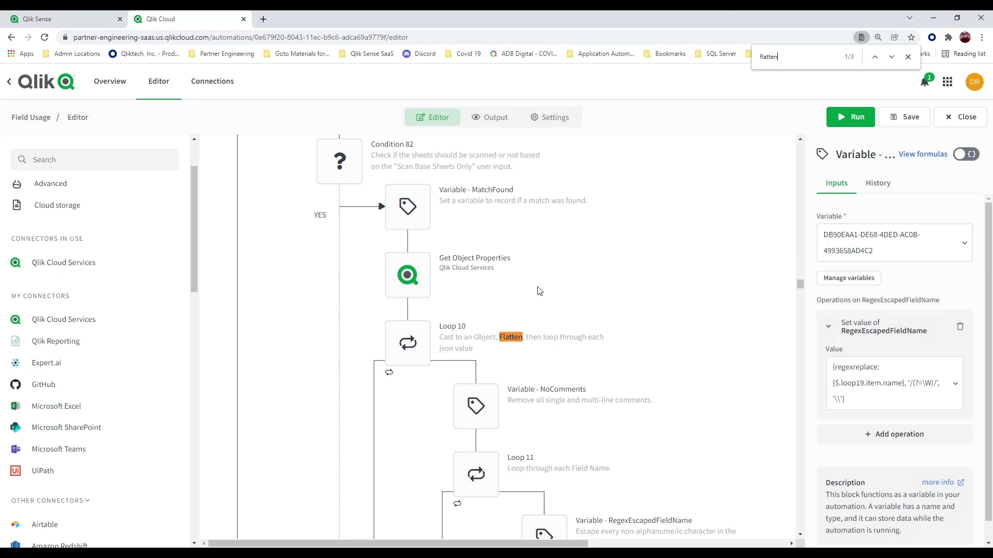
{"action": "left_click", "coordinate": [399, 354]}
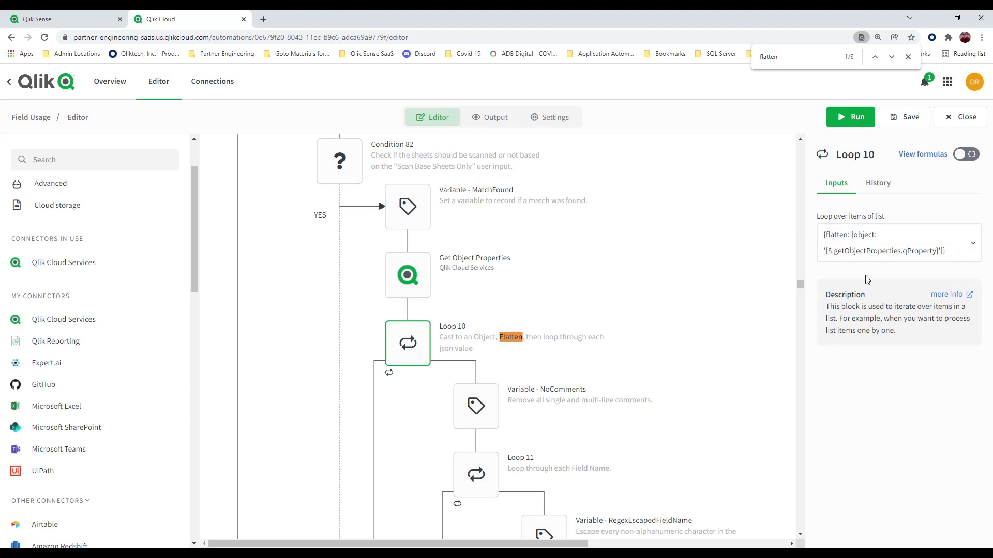
Step: Search the automation for "key" and view the conditions of the Filter List 3 block
{"action": "double_click", "coordinate": [768, 57]}
{"action": "type", "text": "key"}
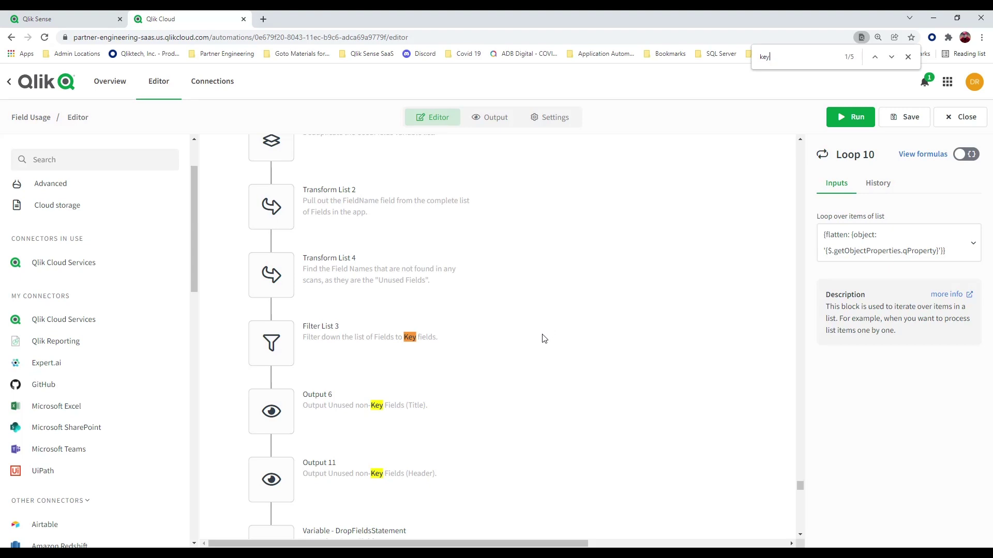
{"action": "left_click", "coordinate": [285, 355]}
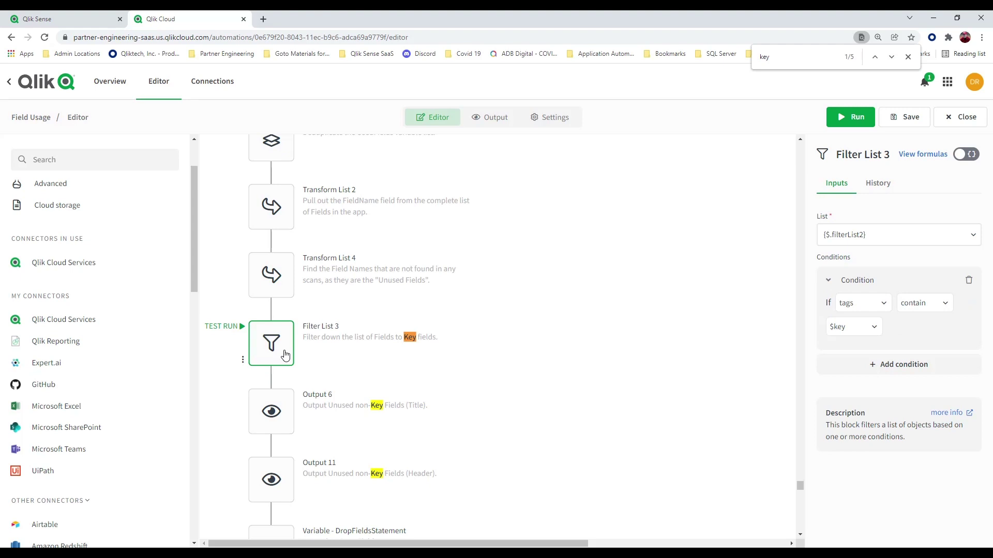
Step: Review the finished run's Unused non-Key Fields output down to its end and load more output
{"action": "scroll", "coordinate": [285, 355], "scroll_direction": "up", "scroll_amount": 1}
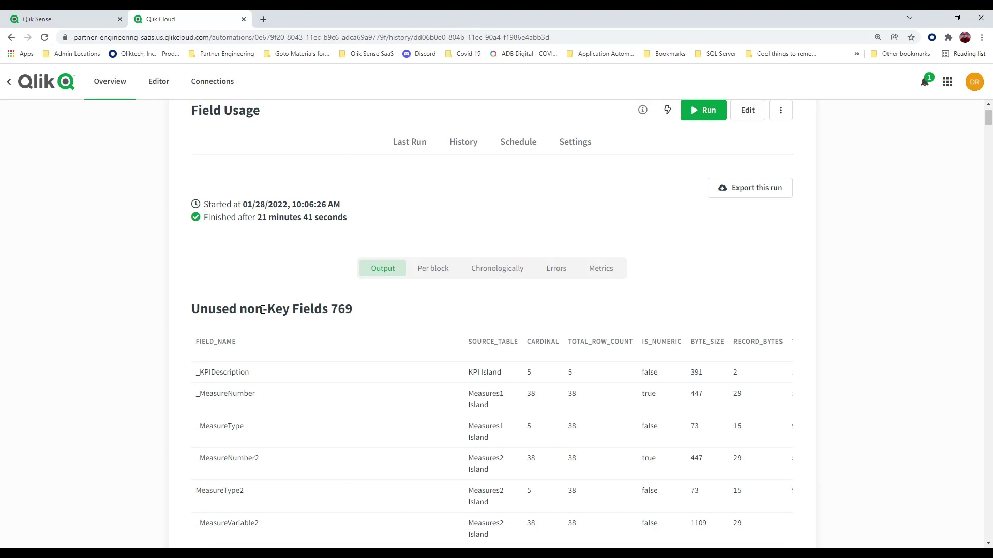
{"action": "scroll", "coordinate": [263, 309], "scroll_direction": "down", "scroll_amount": 20}
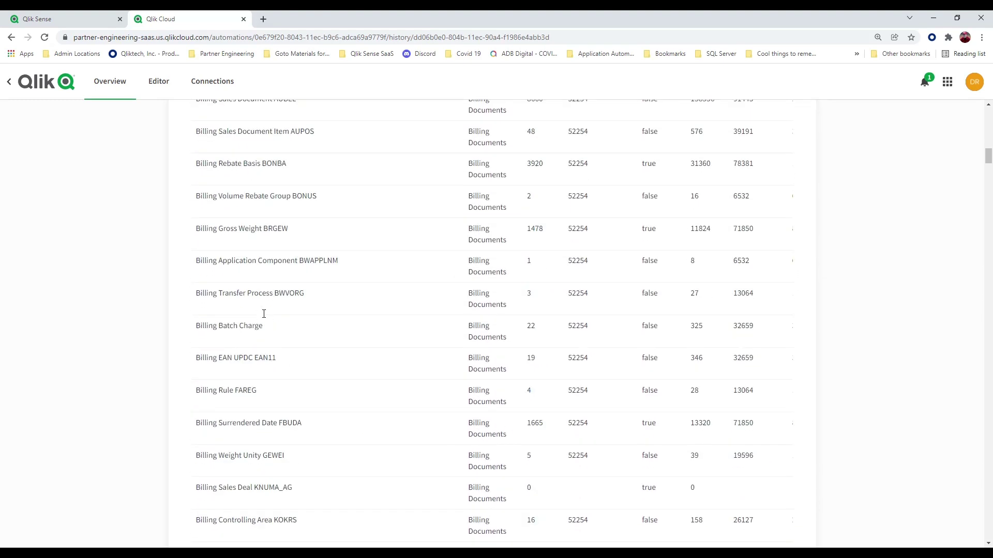
{"action": "left_click_drag", "start_coordinate": [988, 167], "coordinate": [989, 544]}
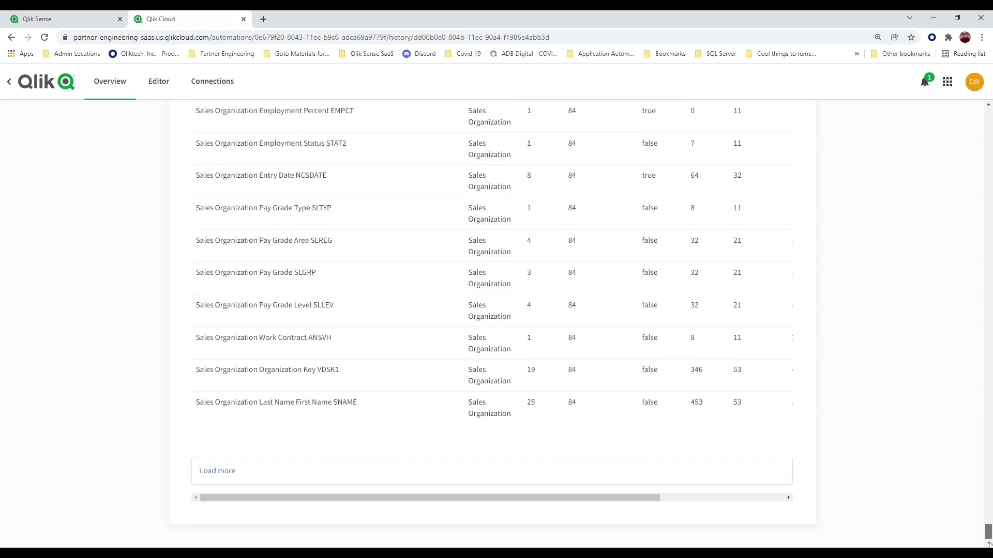
{"action": "left_click", "coordinate": [259, 471]}
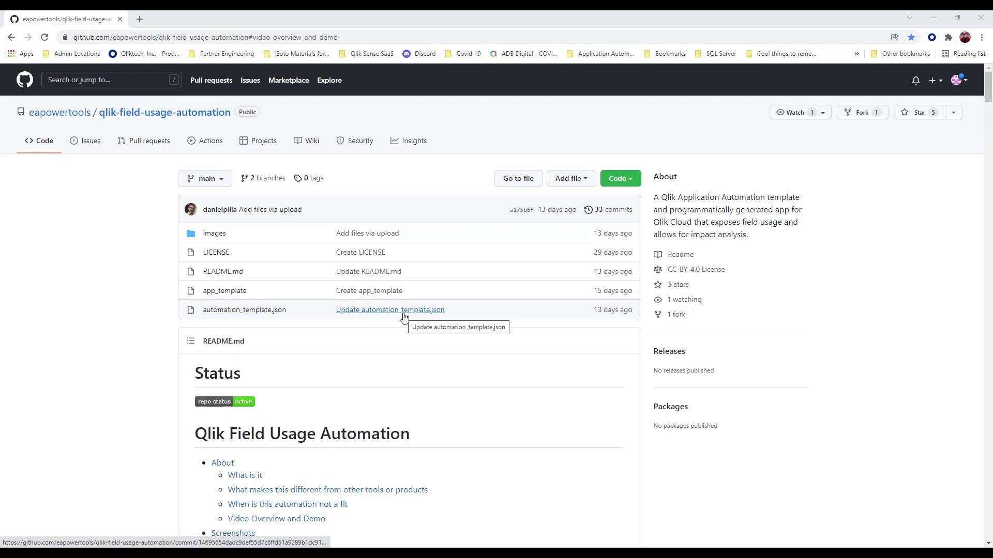
Step: Review the qlik-field-usage-automation repository's README on GitHub, from its contents list and About section through the Generated App and Automation Output screenshots
{"action": "scroll", "coordinate": [101, 307], "scroll_direction": "down", "scroll_amount": 5}
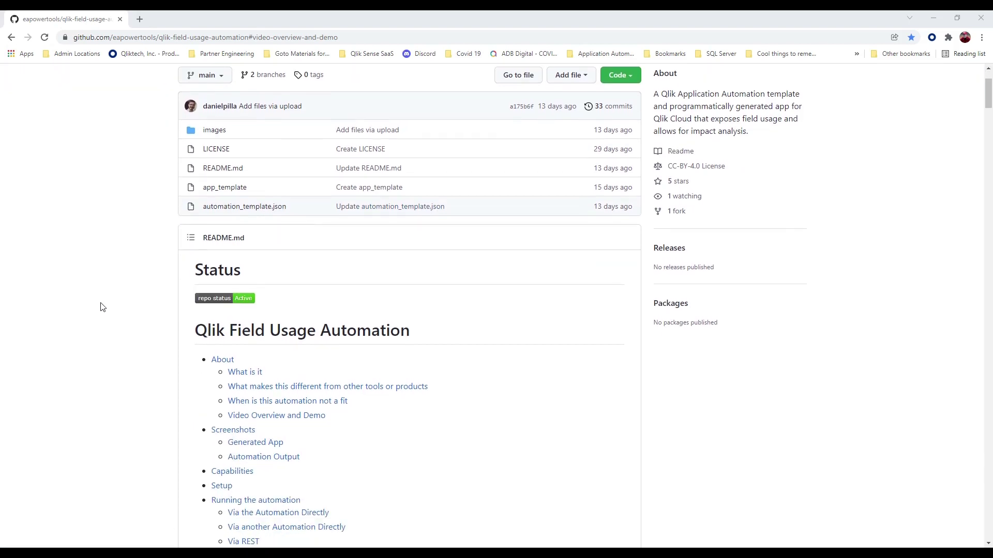
{"action": "scroll", "coordinate": [102, 307], "scroll_direction": "down", "scroll_amount": 7}
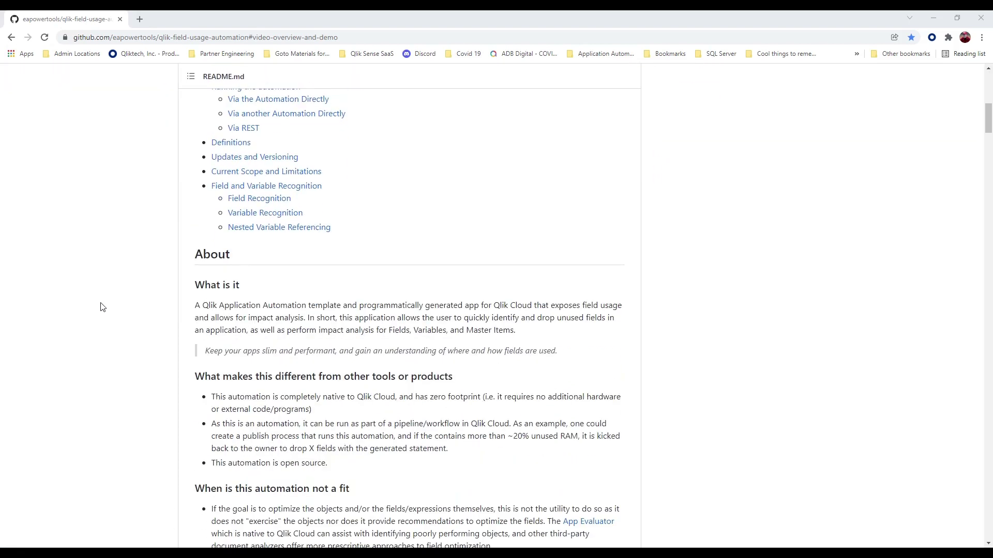
{"action": "scroll", "coordinate": [102, 308], "scroll_direction": "down", "scroll_amount": 6}
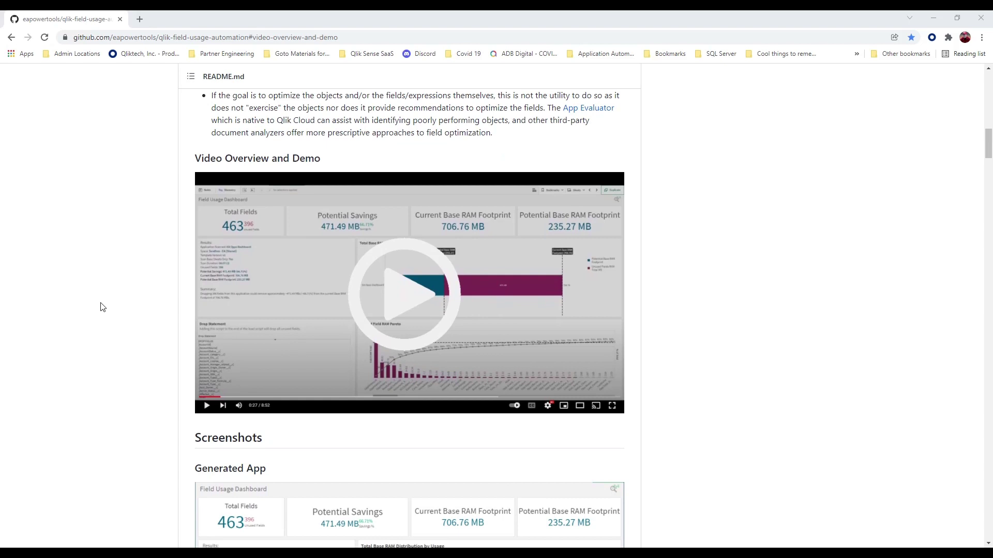
{"action": "scroll", "coordinate": [102, 308], "scroll_direction": "down", "scroll_amount": 3}
{"action": "scroll", "coordinate": [102, 307], "scroll_direction": "down", "scroll_amount": 7}
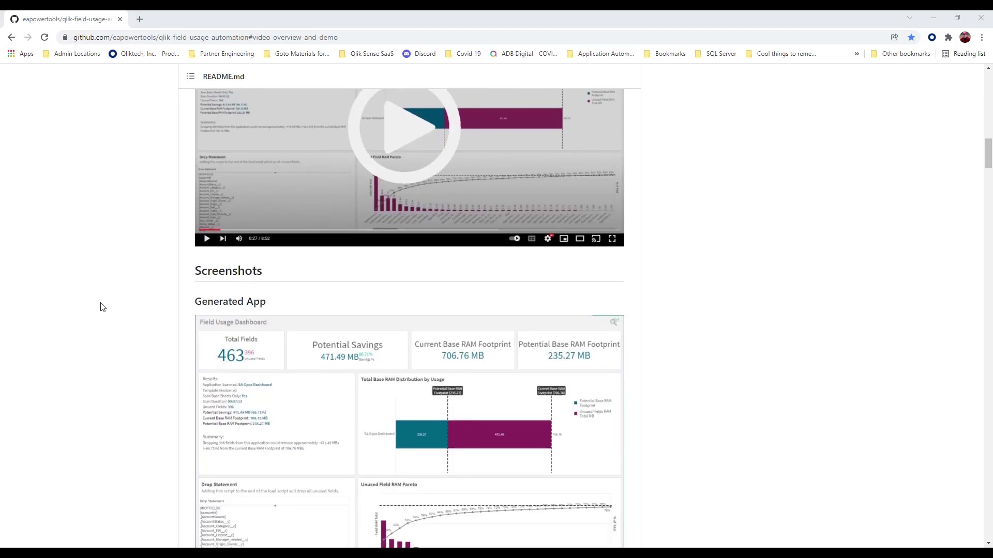
{"action": "scroll", "coordinate": [102, 307], "scroll_direction": "down", "scroll_amount": 7}
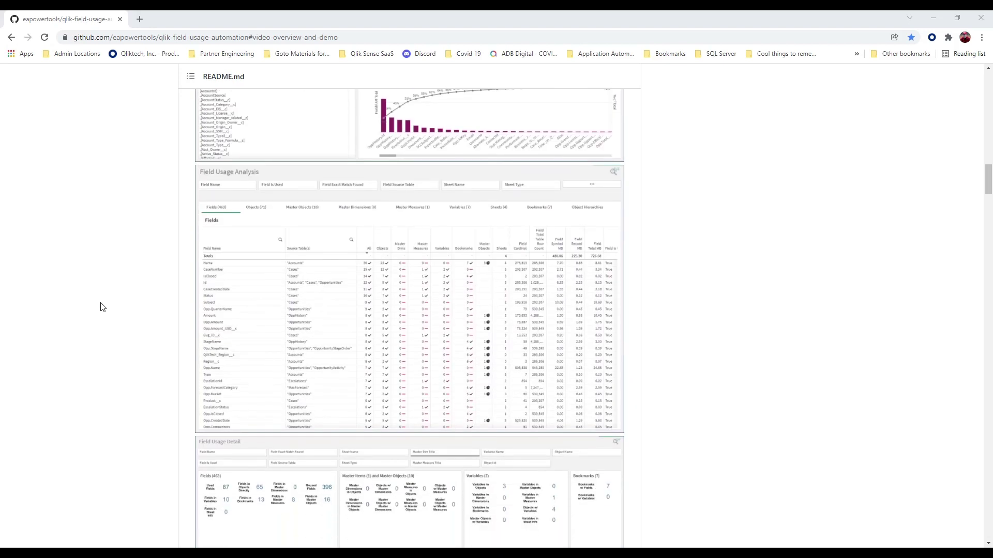
{"action": "scroll", "coordinate": [102, 308], "scroll_direction": "down", "scroll_amount": 6}
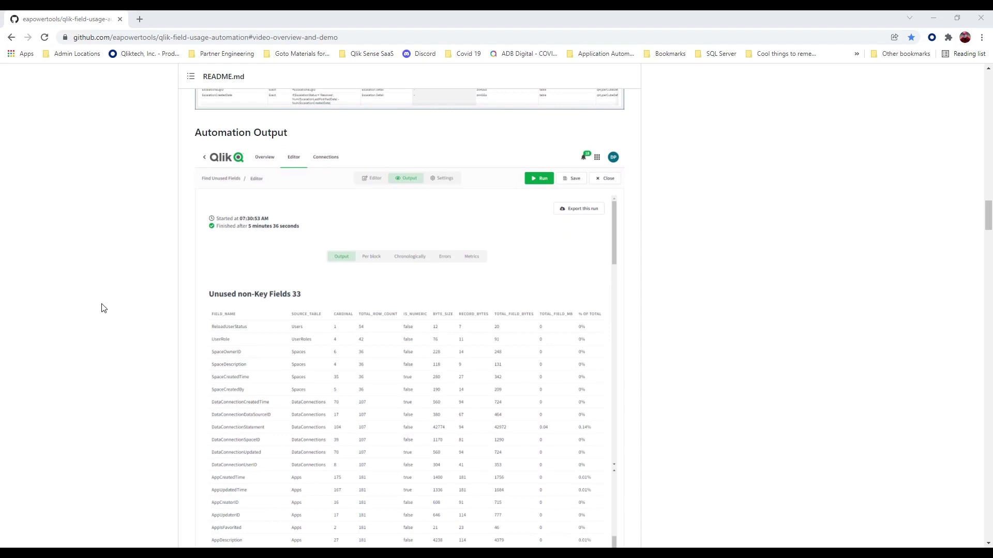
Step: Return to the start of the repository page and select its full web address
{"action": "scroll", "coordinate": [104, 308], "scroll_direction": "up", "scroll_amount": 15}
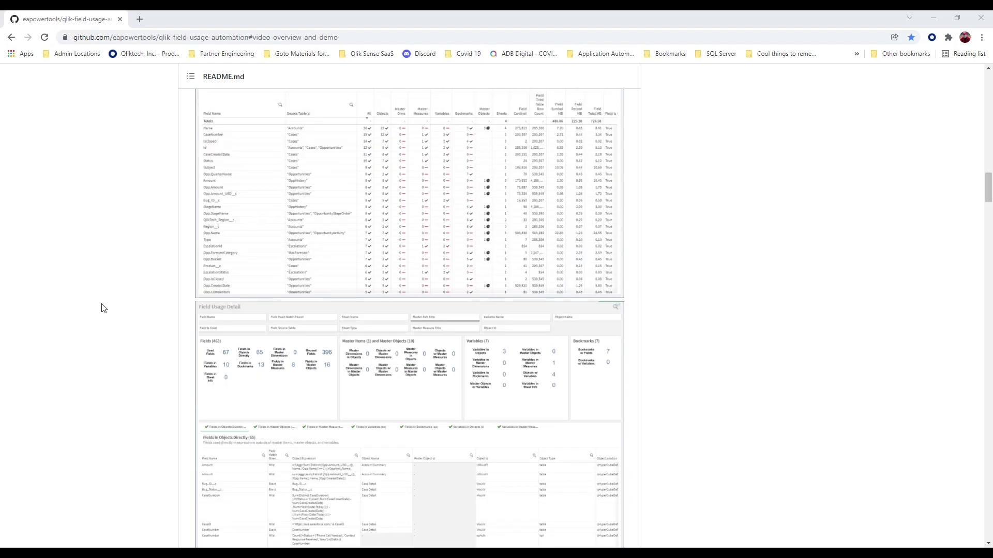
{"action": "scroll", "coordinate": [103, 309], "scroll_direction": "up", "scroll_amount": 20}
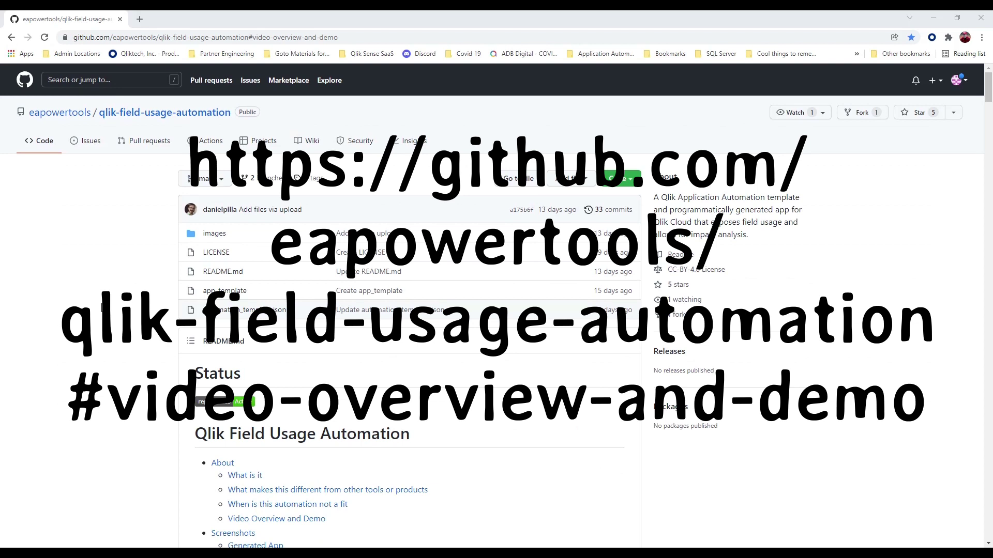
{"action": "left_click", "coordinate": [367, 34]}
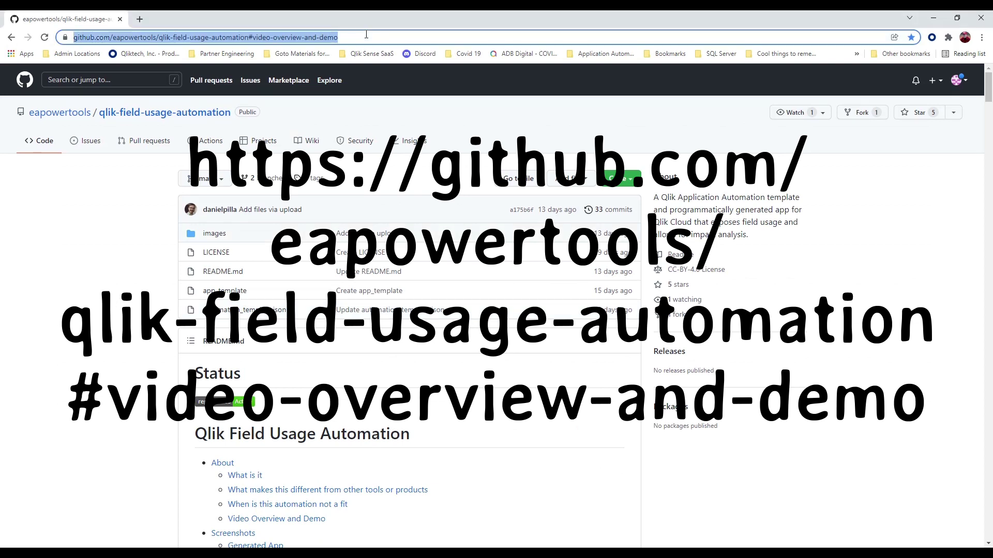